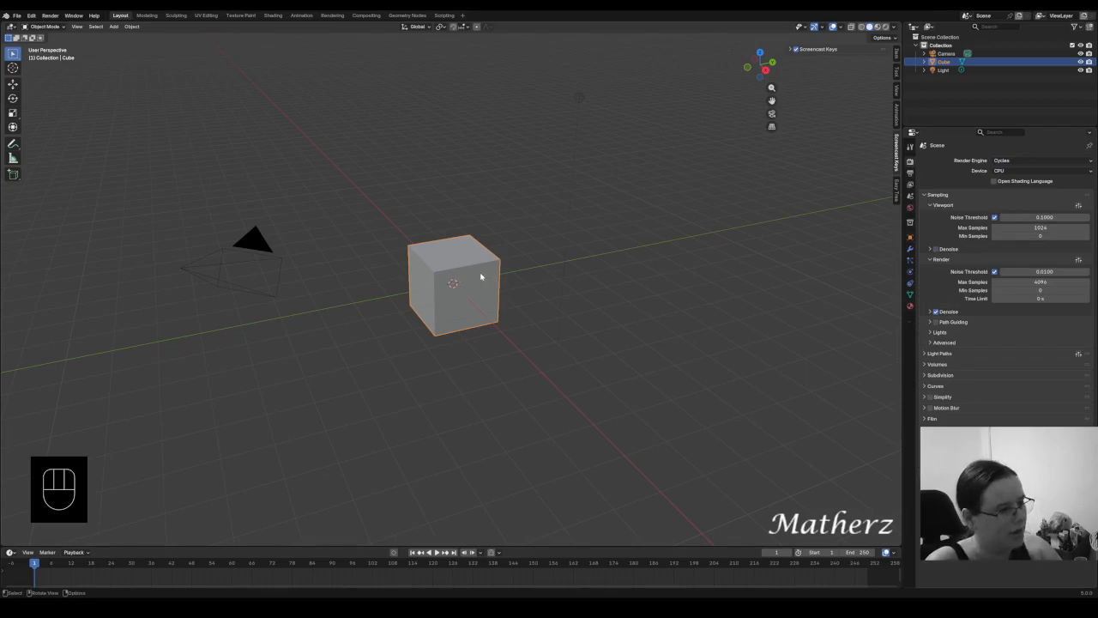
# Delete the default cube and add a cylinder mesh at the origin.
pyautogui.press('Delete')
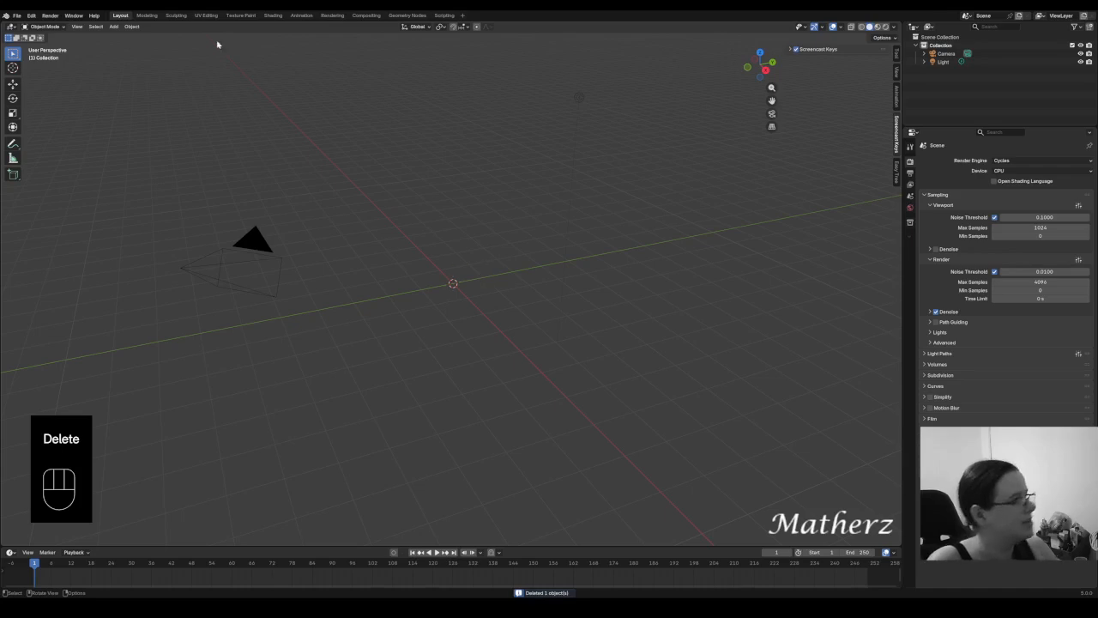
pyautogui.click(113, 26)
pyautogui.moveTo(138, 38)
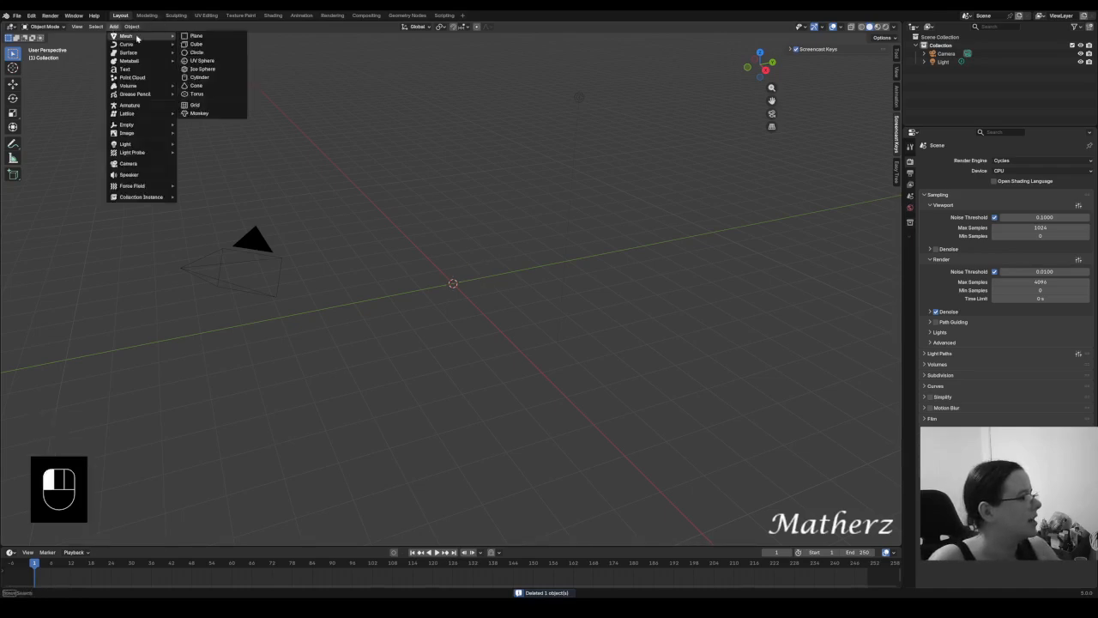
pyautogui.click(224, 79)
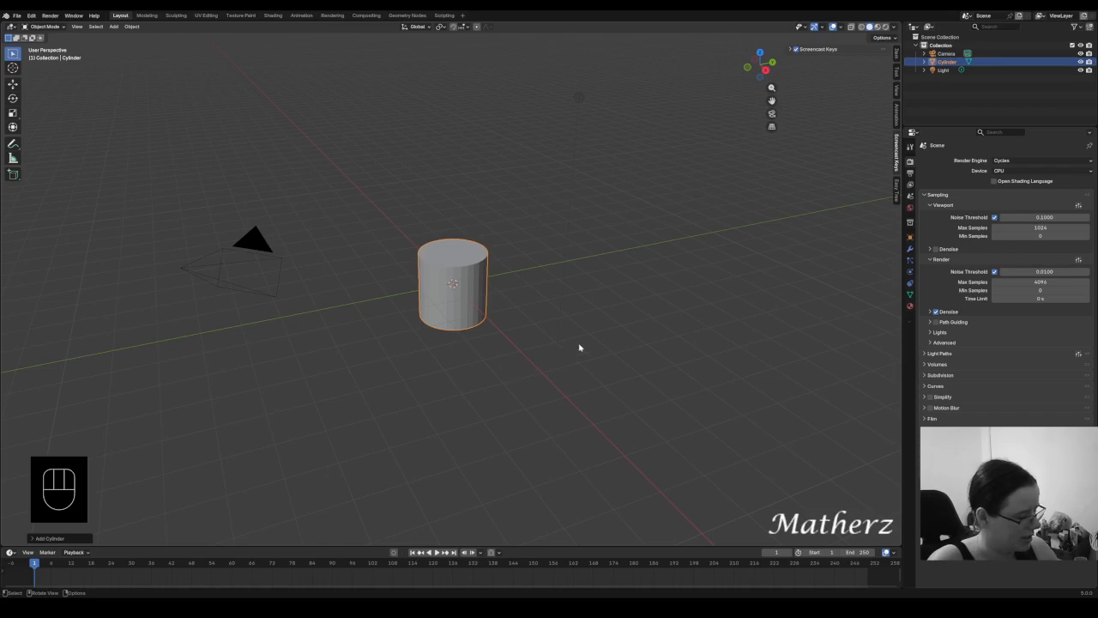
# Scale the cylinder down to about half its size and raise it along the Z axis, well above the grid.
pyautogui.press('s')
pyautogui.click(510, 328)
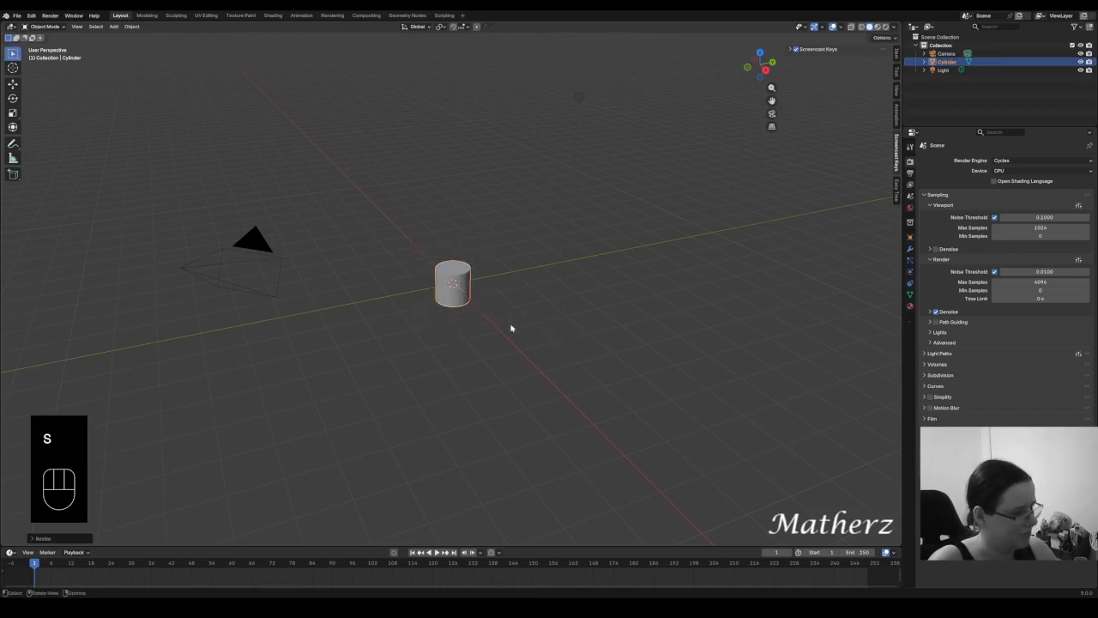
pyautogui.press('g')
pyautogui.press('z')
pyautogui.click(465, 108)
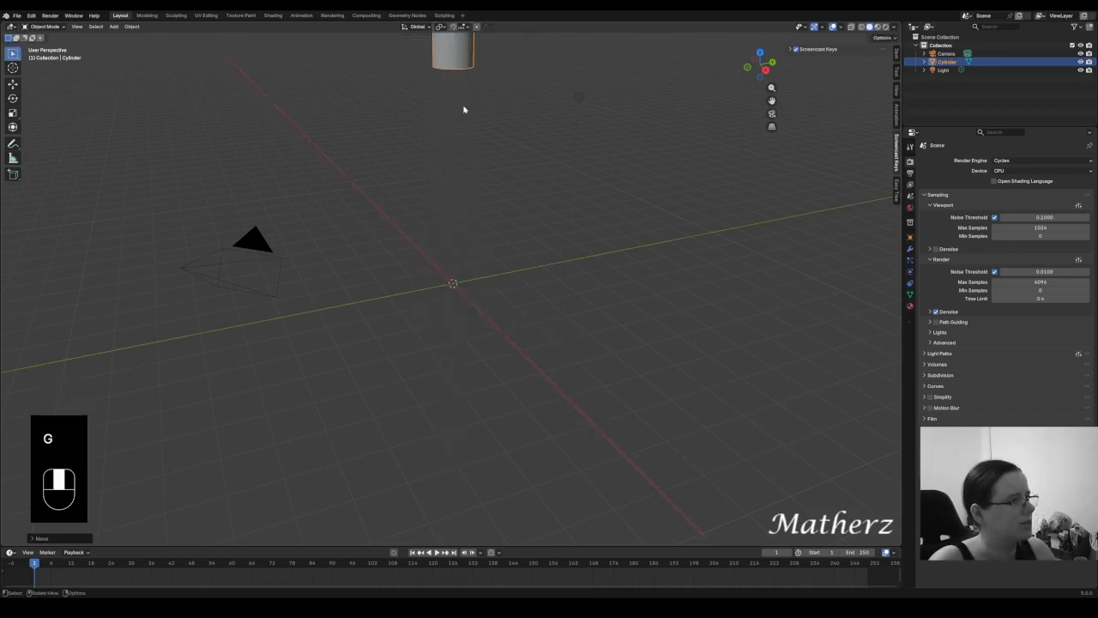
# In Edit Mode, select the cylinder's bottom face and extrude it a short distance downward.
pyautogui.moveTo(512, 153); pyautogui.dragTo(494, 377, button='middle')
pyautogui.click(43, 27)
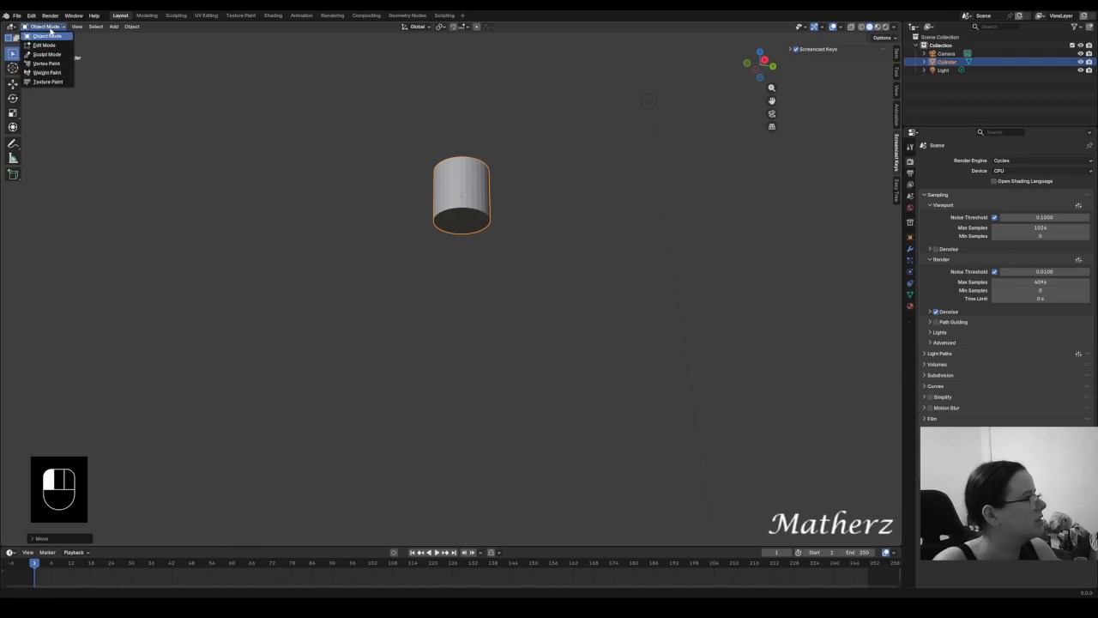
pyautogui.click(44, 45)
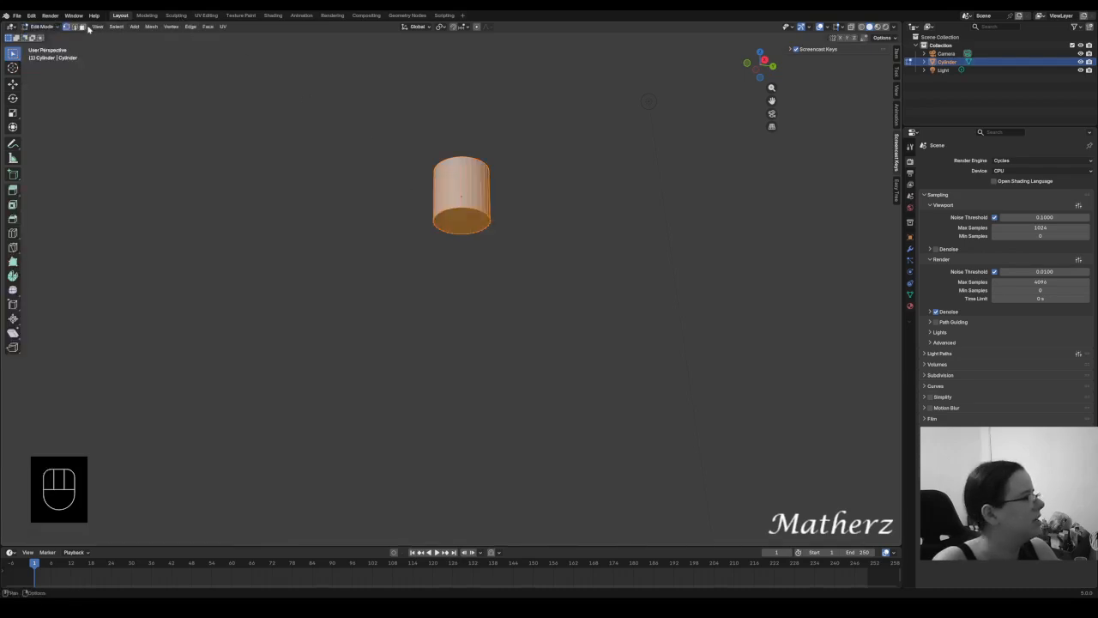
pyautogui.click(461, 223)
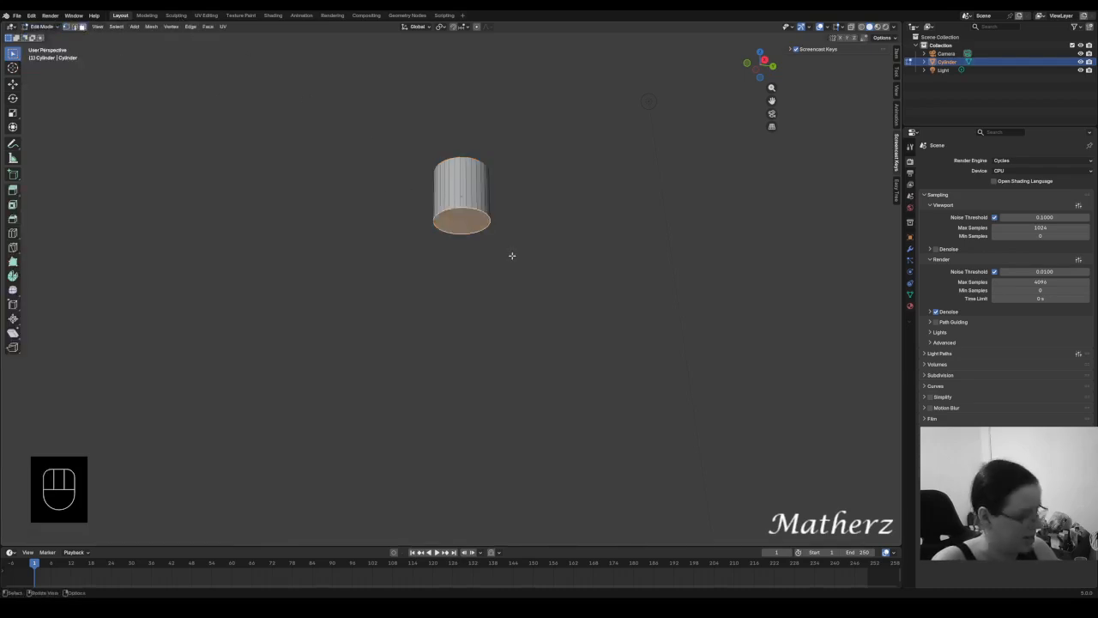
pyautogui.press('e')
pyautogui.moveTo(512, 255); pyautogui.dragTo(516, 259, button='middle')
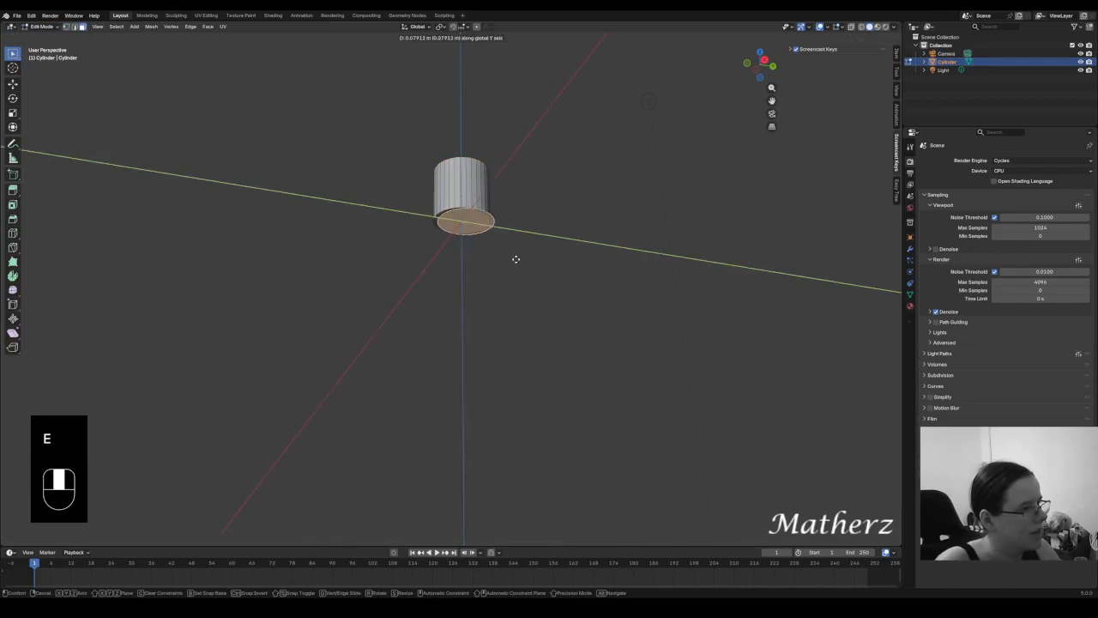
pyautogui.click(513, 260)
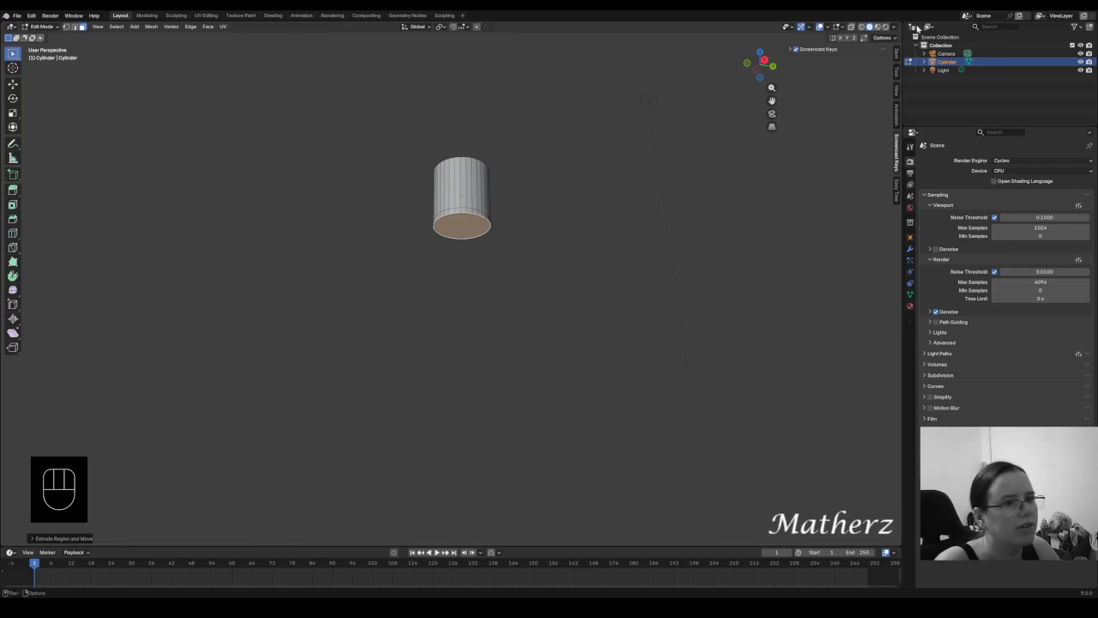
# Split the 3D viewport into two side-by-side views and set one to Front Orthographic, framed on the cylinder.
pyautogui.moveTo(898, 23); pyautogui.dragTo(409, 57)
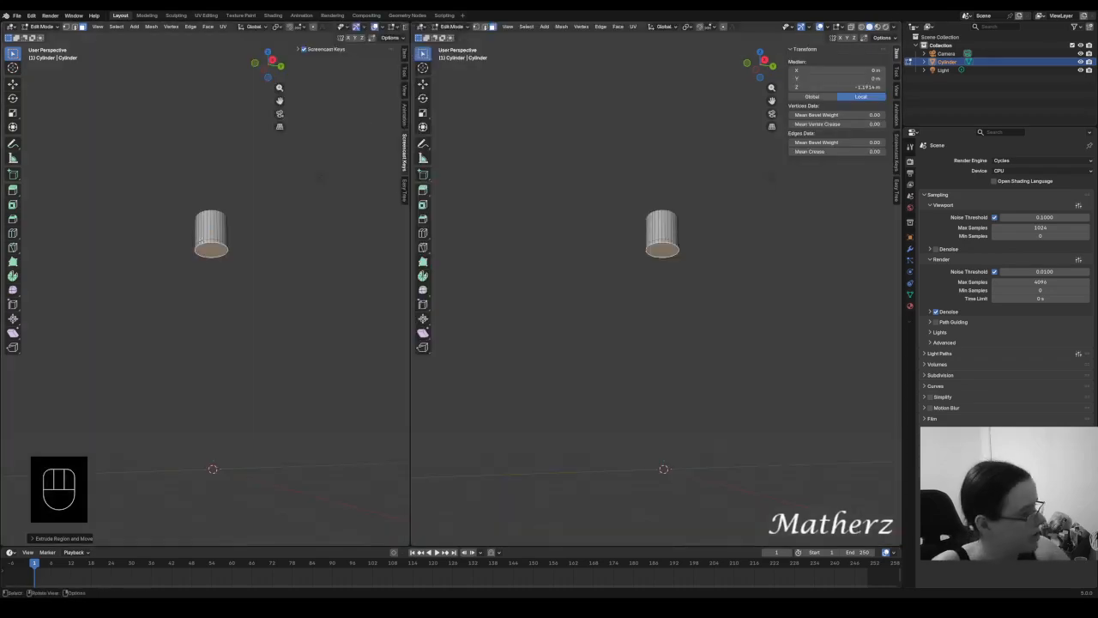
pyautogui.press('KP_1')
pyautogui.scroll(3, 199, 234)
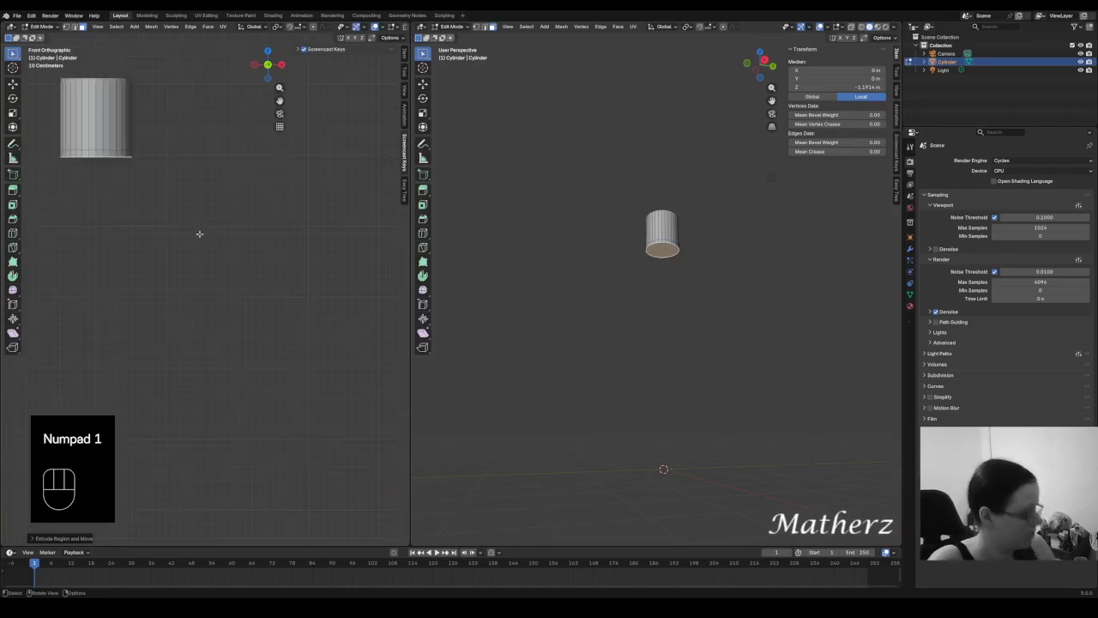
pyautogui.keyDown('shift'); pyautogui.moveTo(164, 169); pyautogui.dragTo(200, 262, button='middle'); pyautogui.keyUp('shift')
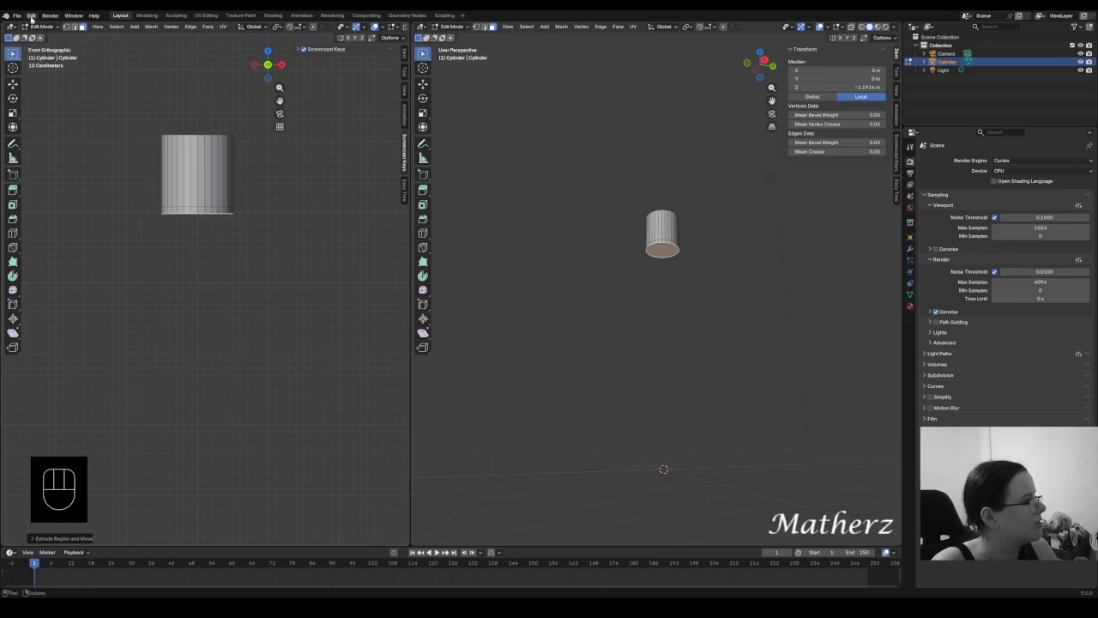
pyautogui.click(98, 27)
pyautogui.moveTo(109, 154)
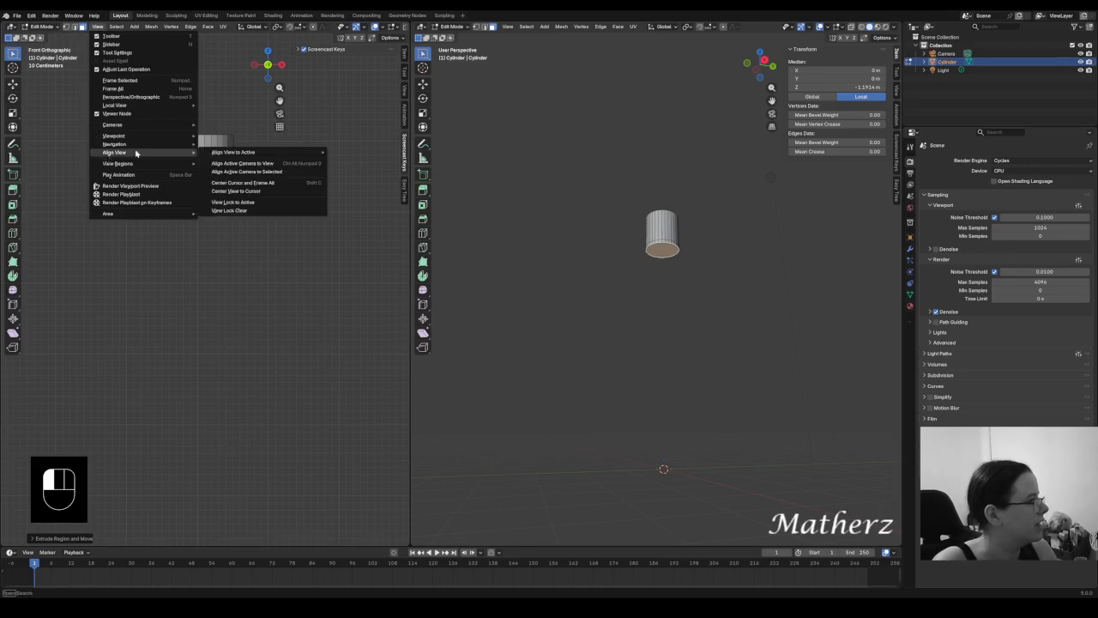
pyautogui.moveTo(137, 137)
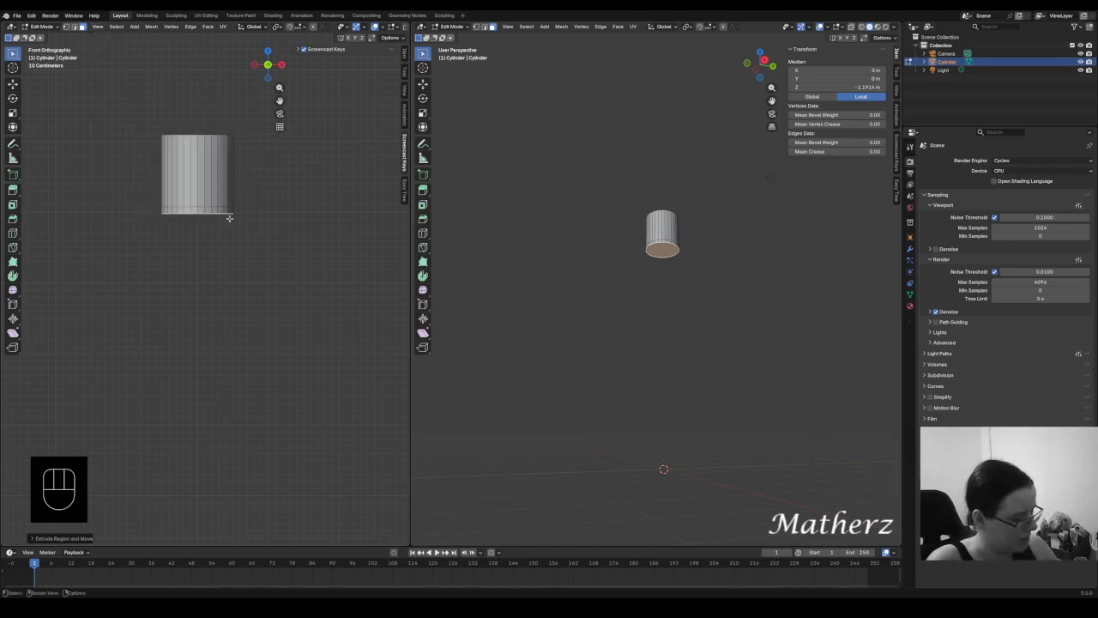
# Flare the bottom face outward, extrude it slightly downward, and scale the new bottom face up by about 1.2.
pyautogui.press('s')
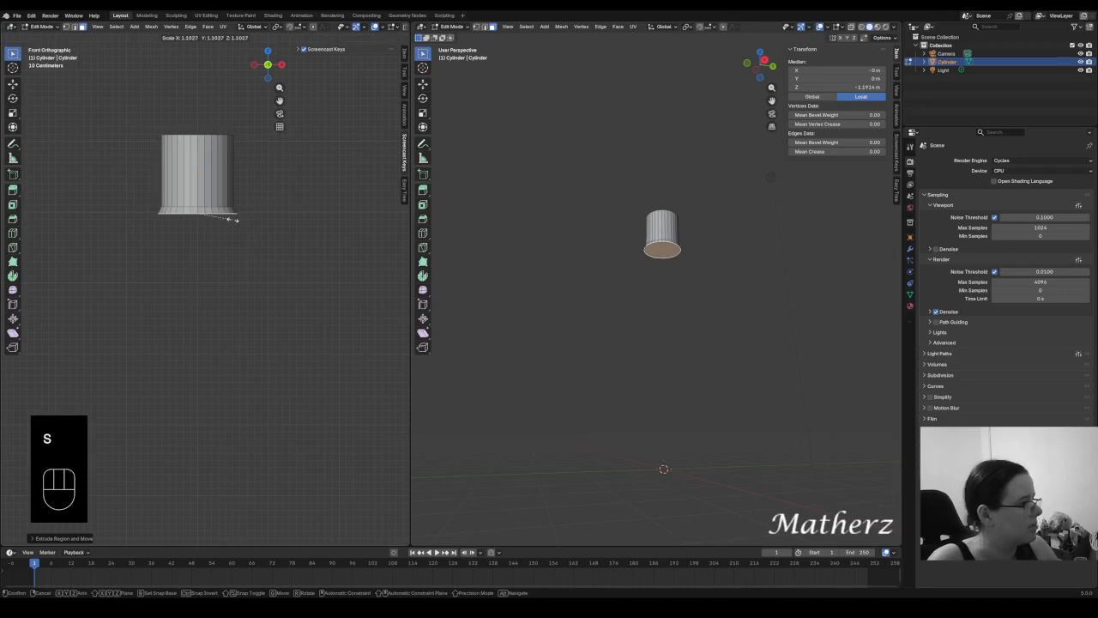
pyautogui.click(235, 221)
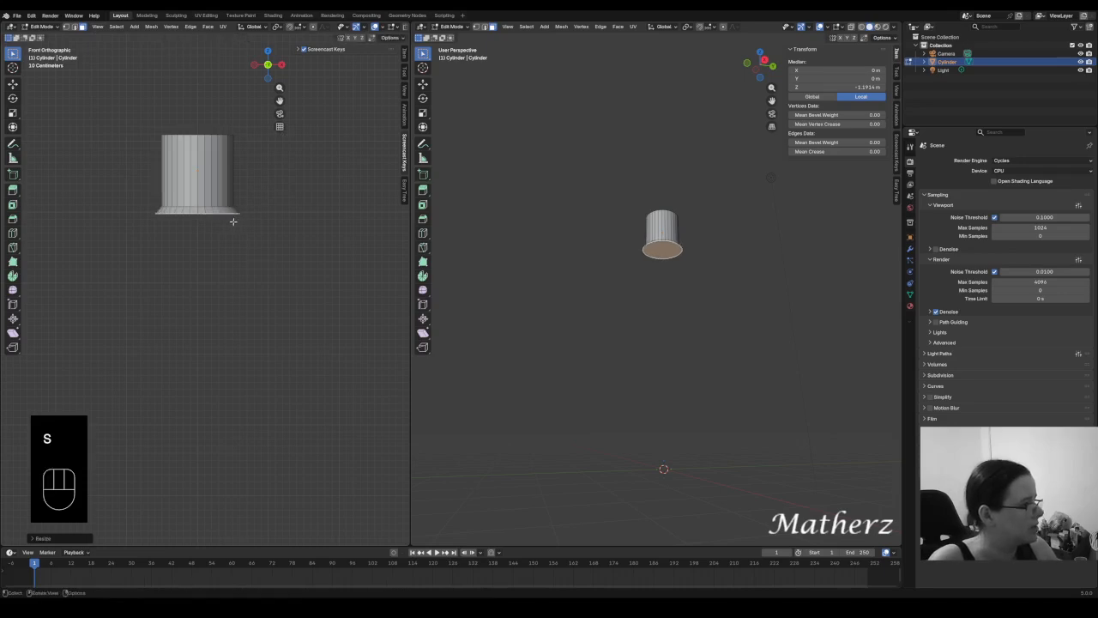
pyautogui.press('e')
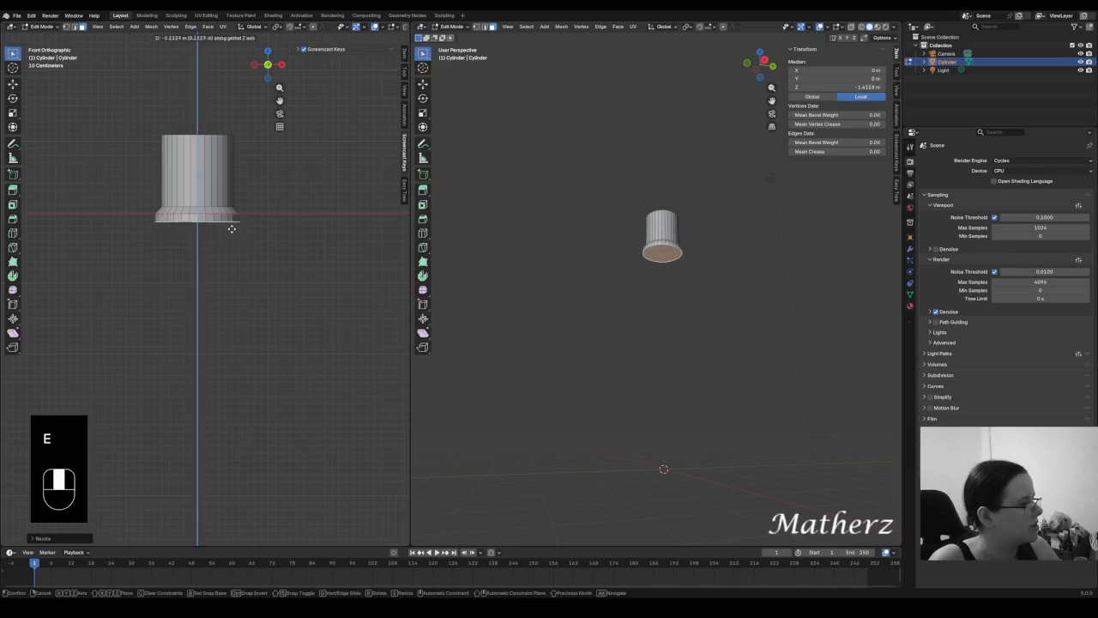
pyautogui.click(233, 227)
pyautogui.press('s')
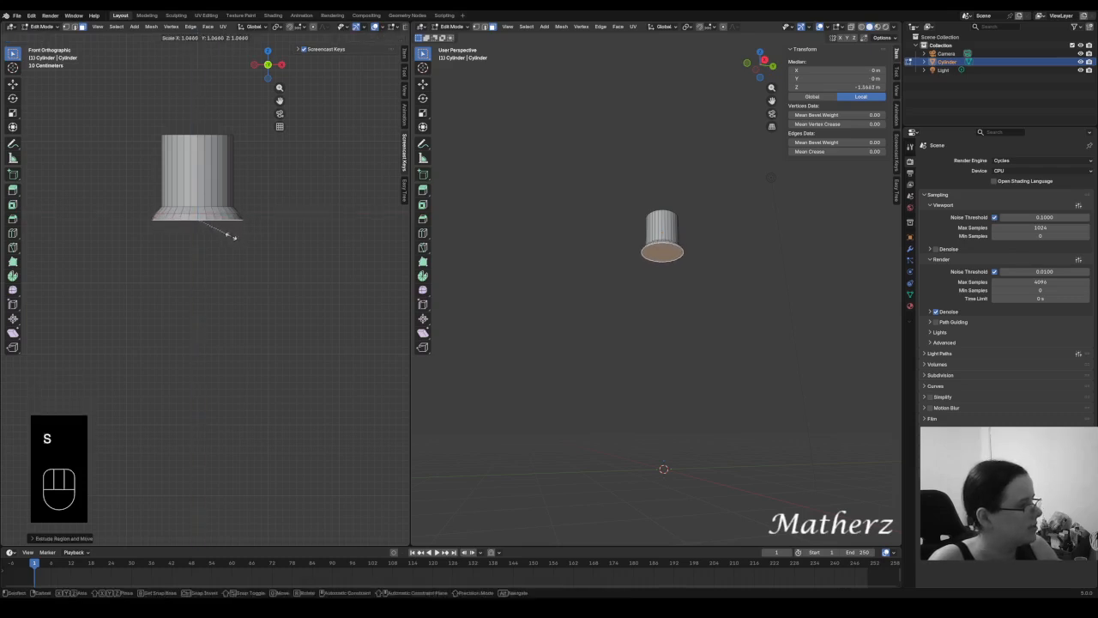
pyautogui.click(234, 237)
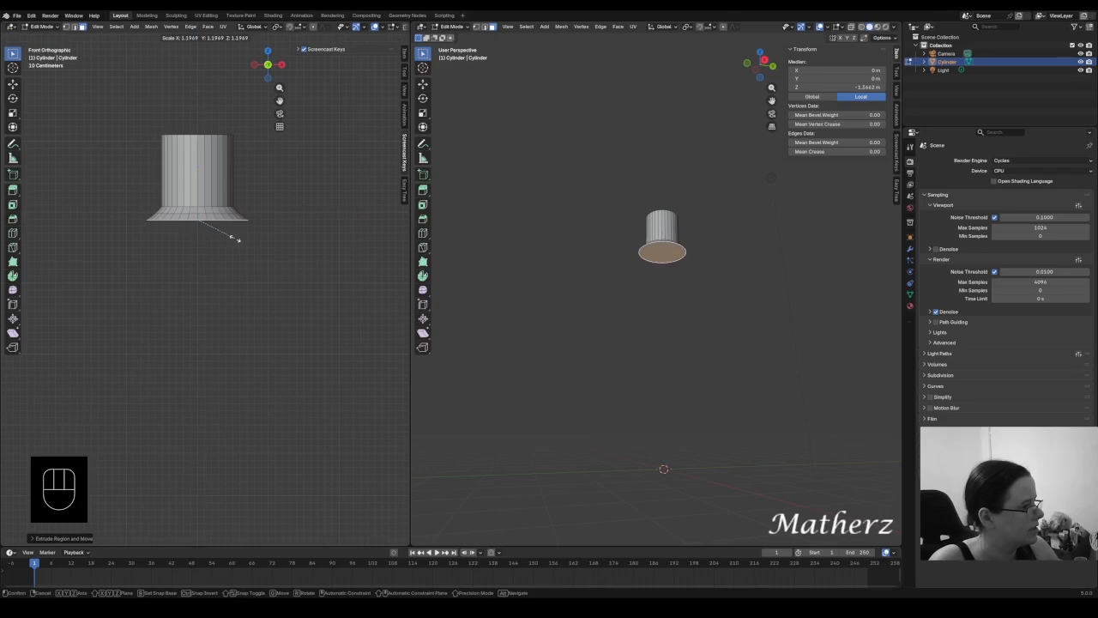
# Extrude the bottom face downward and scale it outward twice, continuing the rounded shoulder below the neck.
pyautogui.press('e')
pyautogui.click(234, 248)
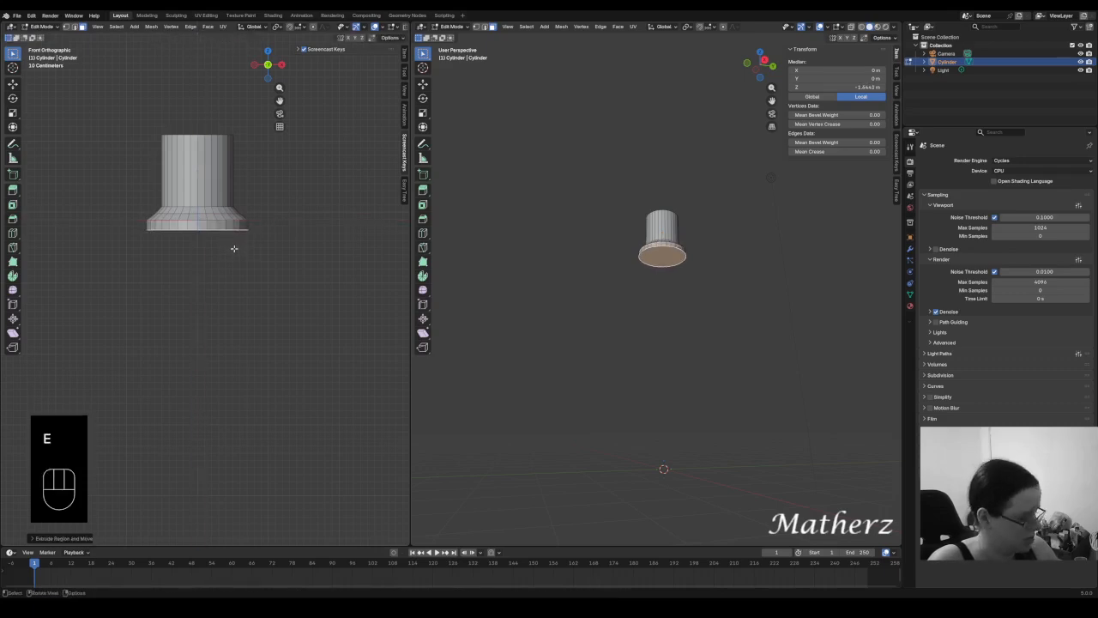
pyautogui.press('s')
pyautogui.click(237, 257)
pyautogui.press('e')
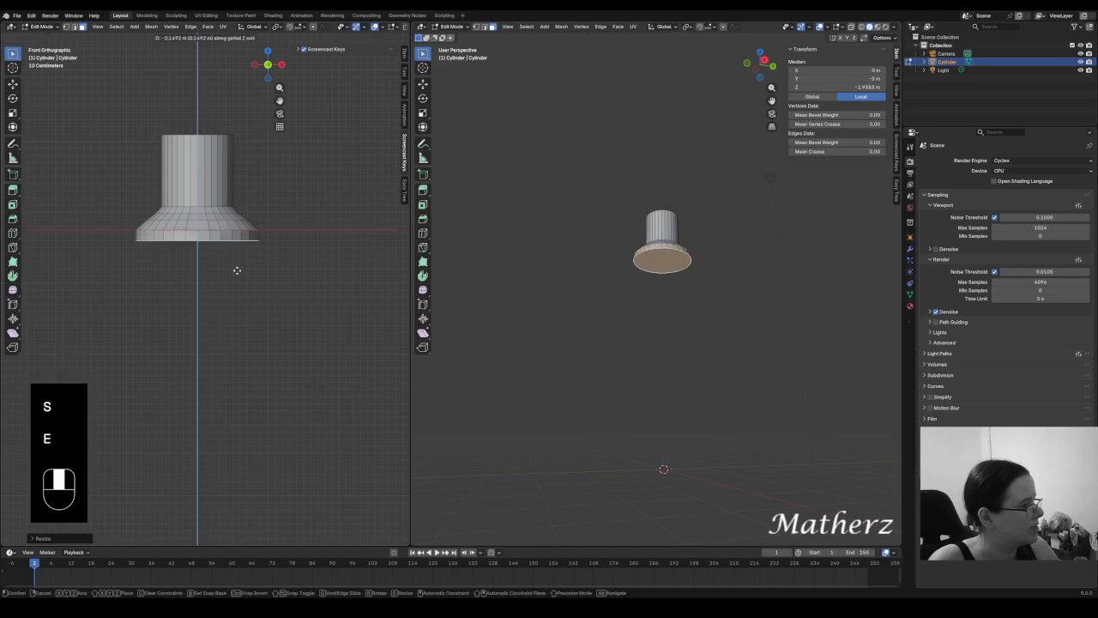
pyautogui.click(236, 266)
pyautogui.press('s')
pyautogui.click(237, 281)
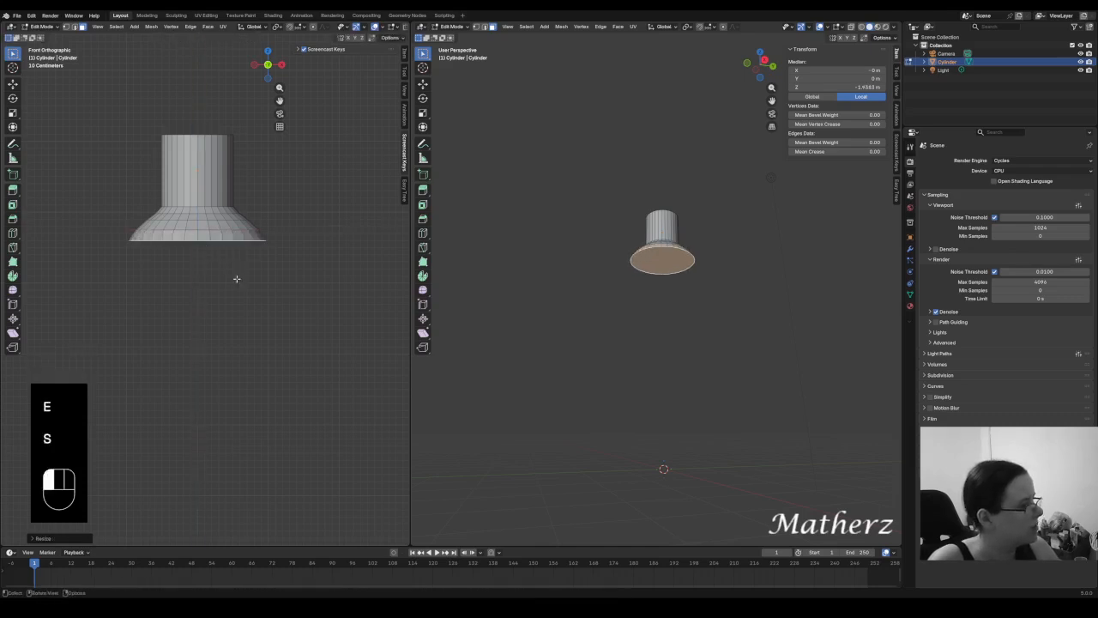
# Extrude the bottom face straight down in two sections to form the widest part of the body.
pyautogui.press('e')
pyautogui.click(236, 291)
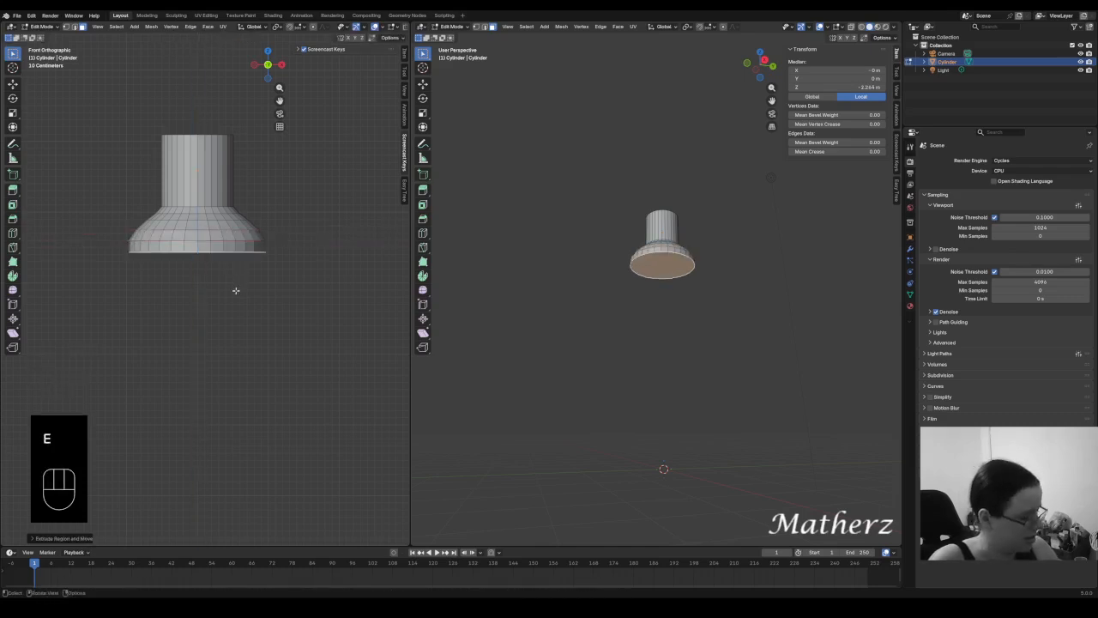
pyautogui.press('e')
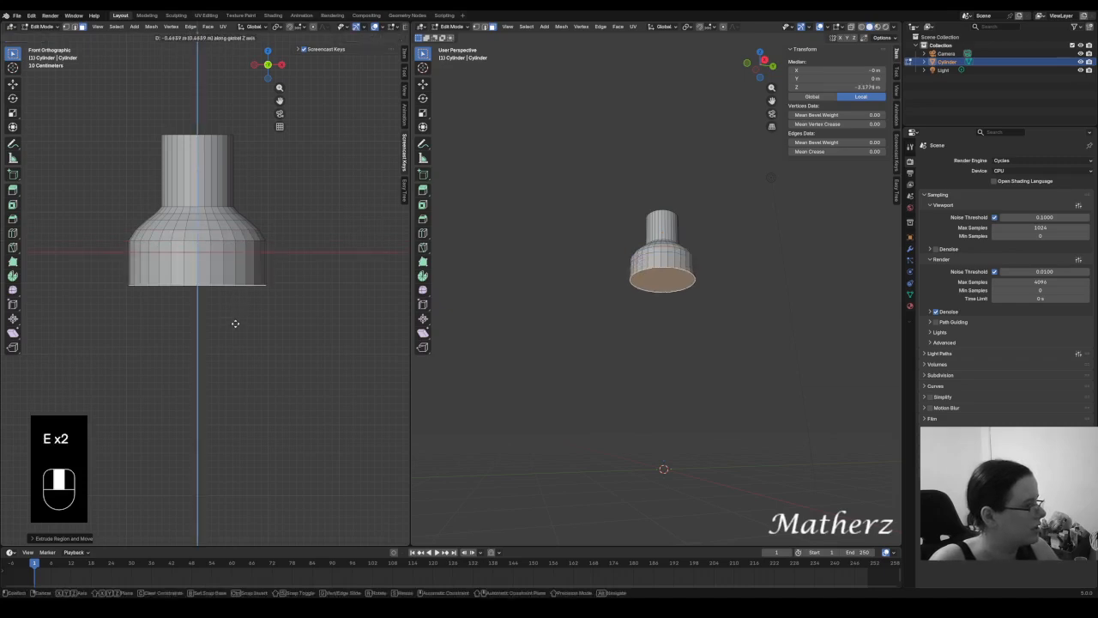
pyautogui.click(238, 312)
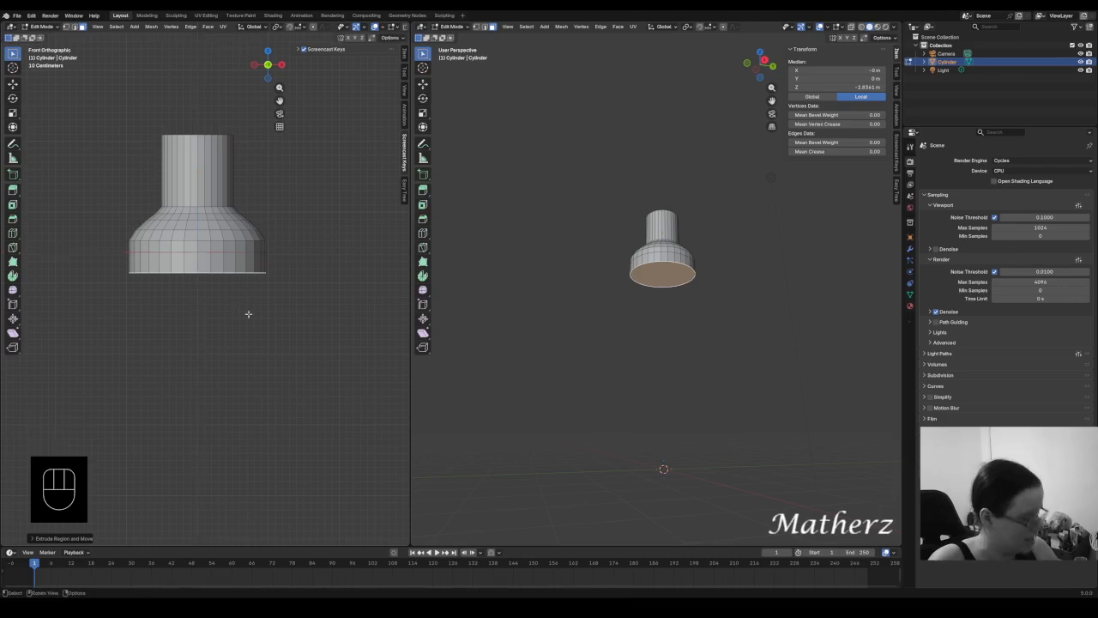
# Scale the bottom face slightly inward, then extrude it down once and narrow it again to start the lower taper.
pyautogui.press('s')
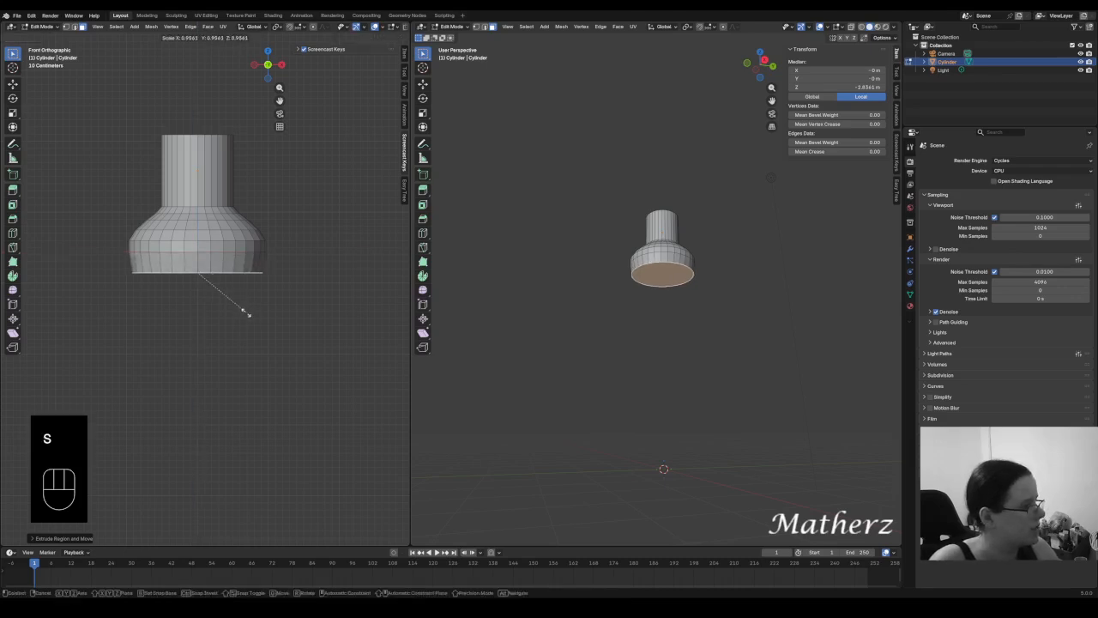
pyautogui.click(246, 312)
pyautogui.press('e')
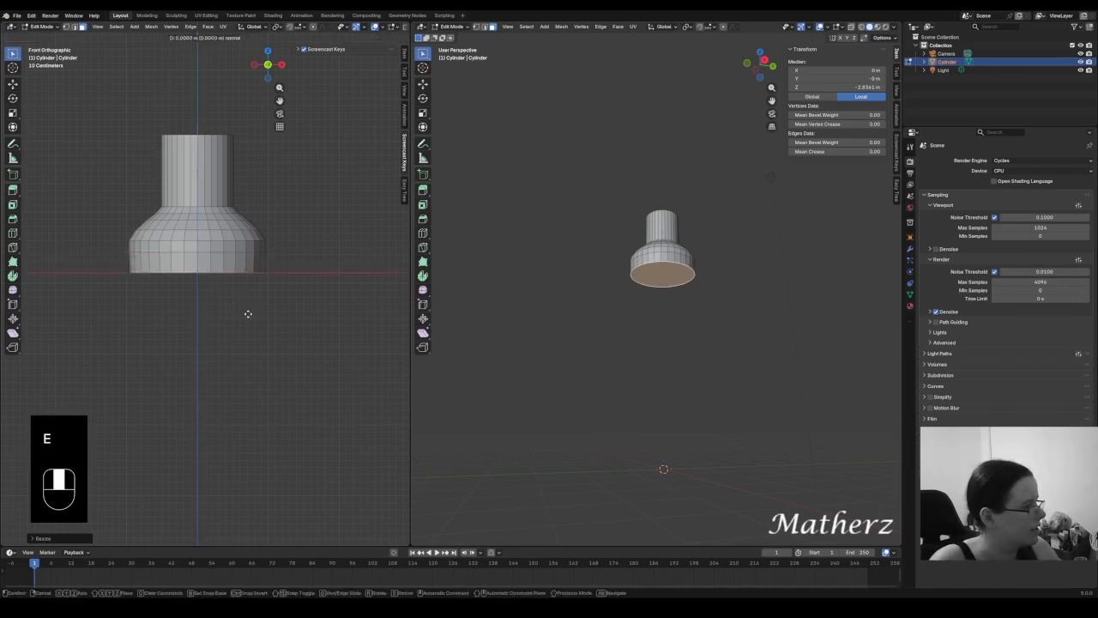
pyautogui.click(250, 325)
pyautogui.press('s')
pyautogui.click(246, 324)
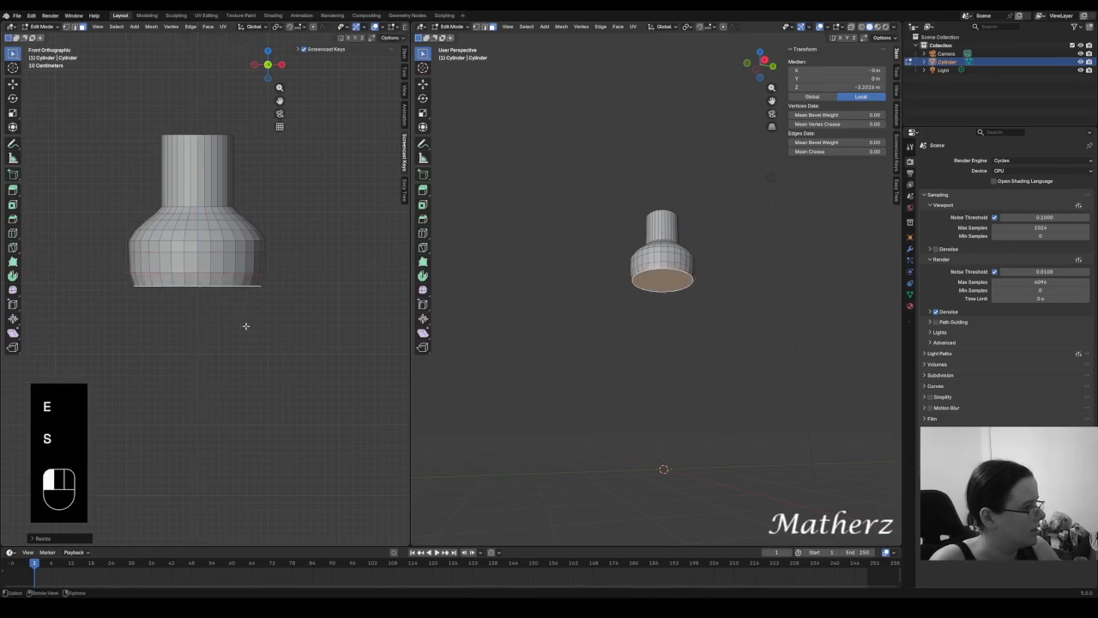
# Extrude the bottom face down and scale it inward twice, reducing the last one to about 0.5 to form the base.
pyautogui.press('e')
pyautogui.click(245, 340)
pyautogui.press('s')
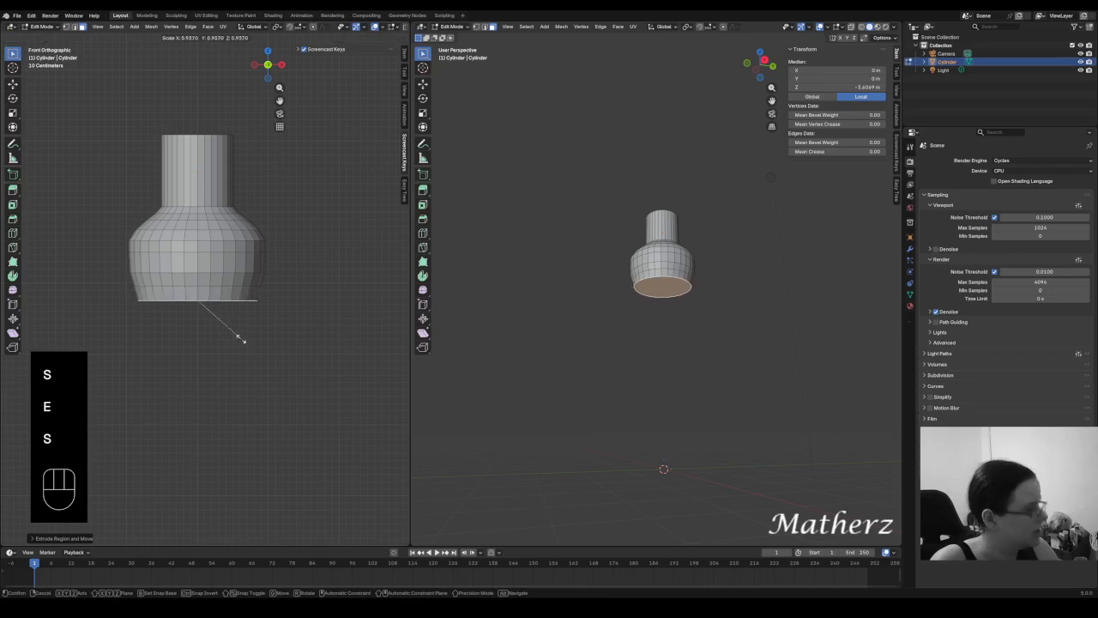
pyautogui.click(234, 335)
pyautogui.press('e')
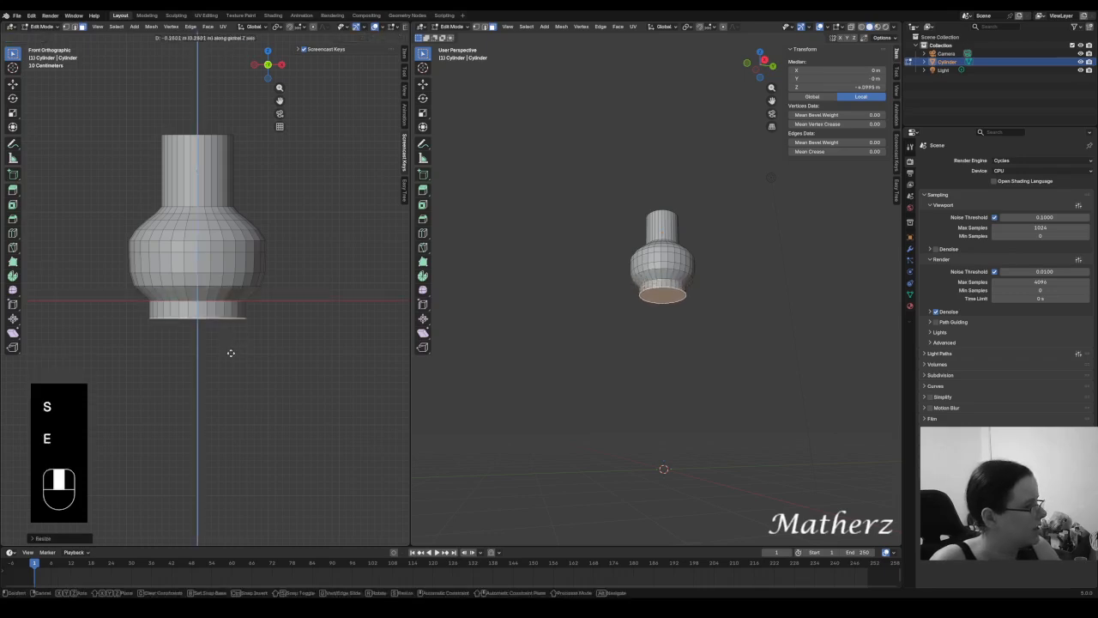
pyautogui.click(231, 351)
pyautogui.press('s')
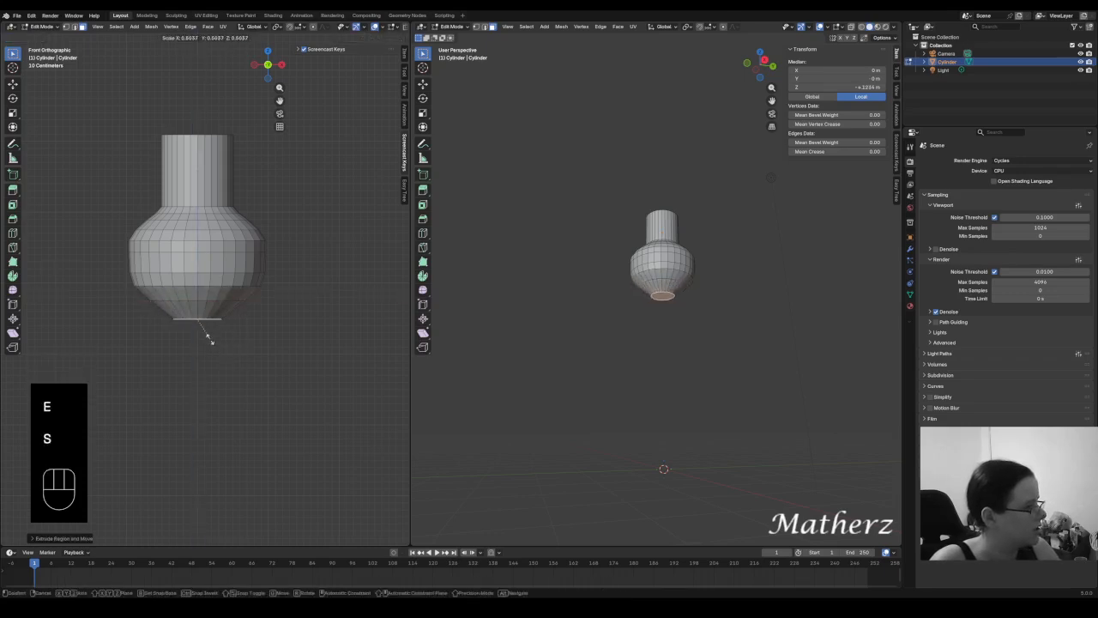
pyautogui.click(210, 341)
# Raise the base face about 0.09 m along Z to flatten the underside, and return to Object Mode.
pyautogui.press('g')
pyautogui.moveTo(210, 341); pyautogui.dragTo(212, 333, button='middle')
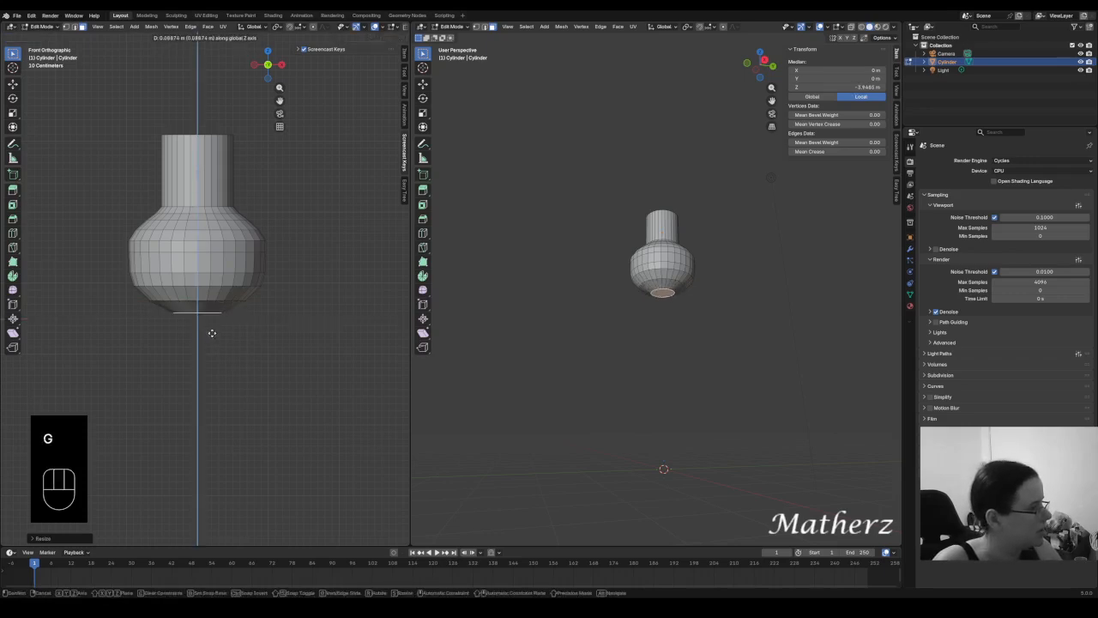
pyautogui.click(212, 329)
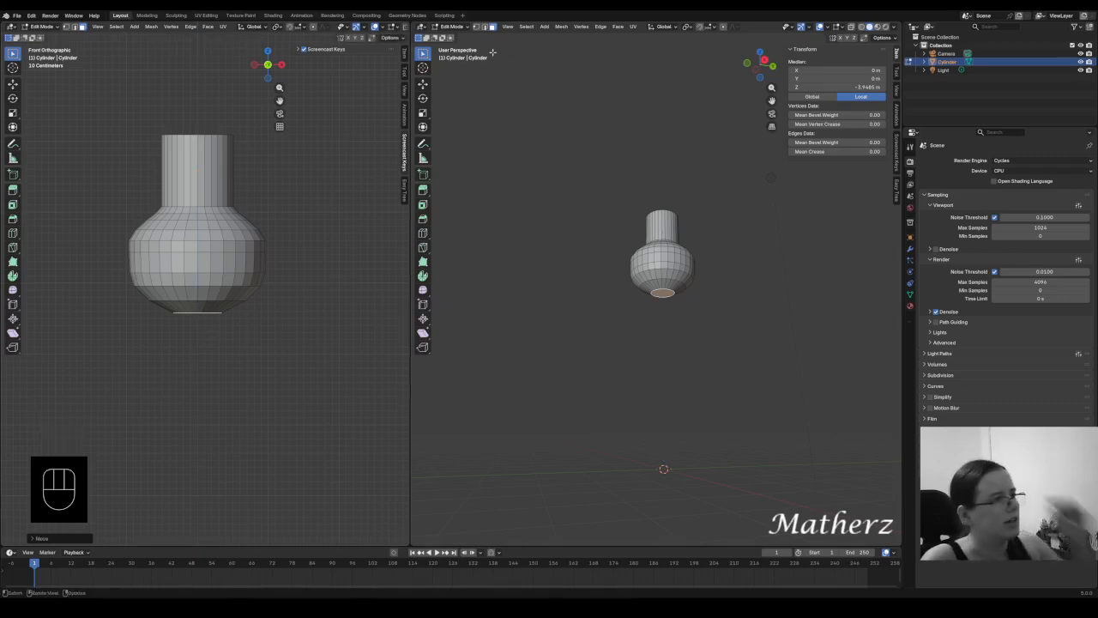
pyautogui.click(453, 27)
pyautogui.click(457, 35)
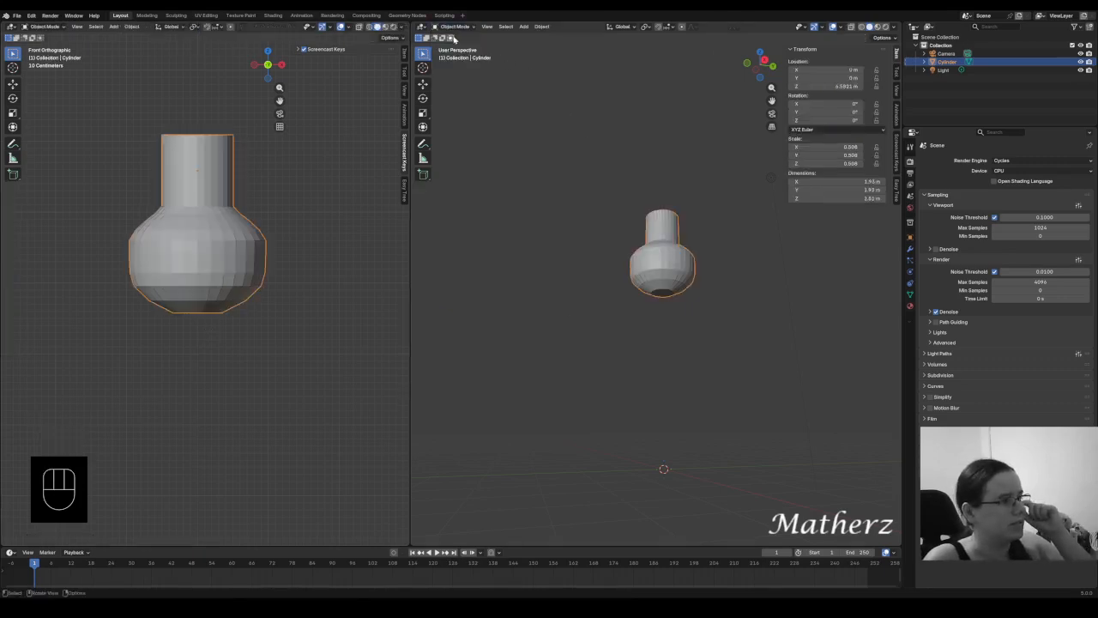
# Shade the bulb-shaped body smooth and add a new cylinder mesh to the scene.
pyautogui.rightClick(666, 251)
pyautogui.click(665, 253)
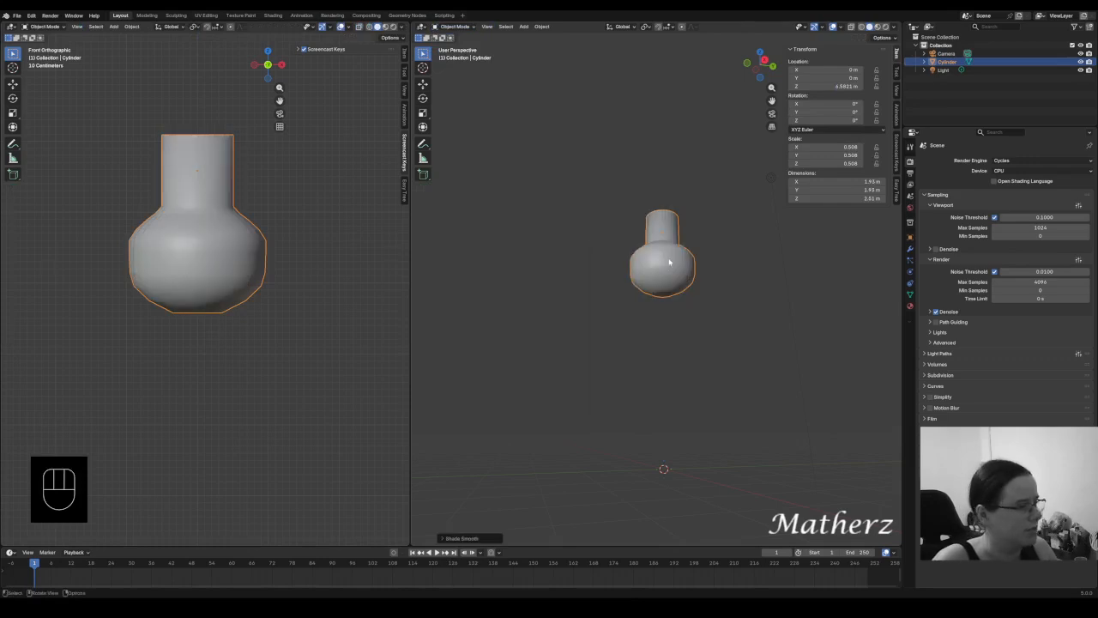
pyautogui.click(523, 27)
pyautogui.moveTo(537, 36)
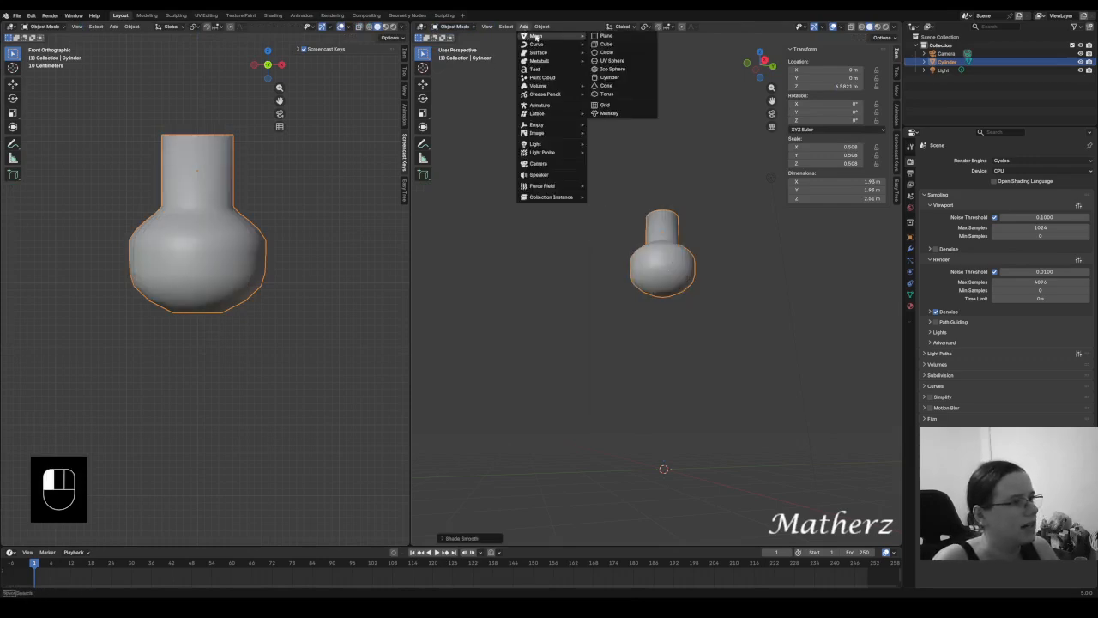
pyautogui.click(614, 77)
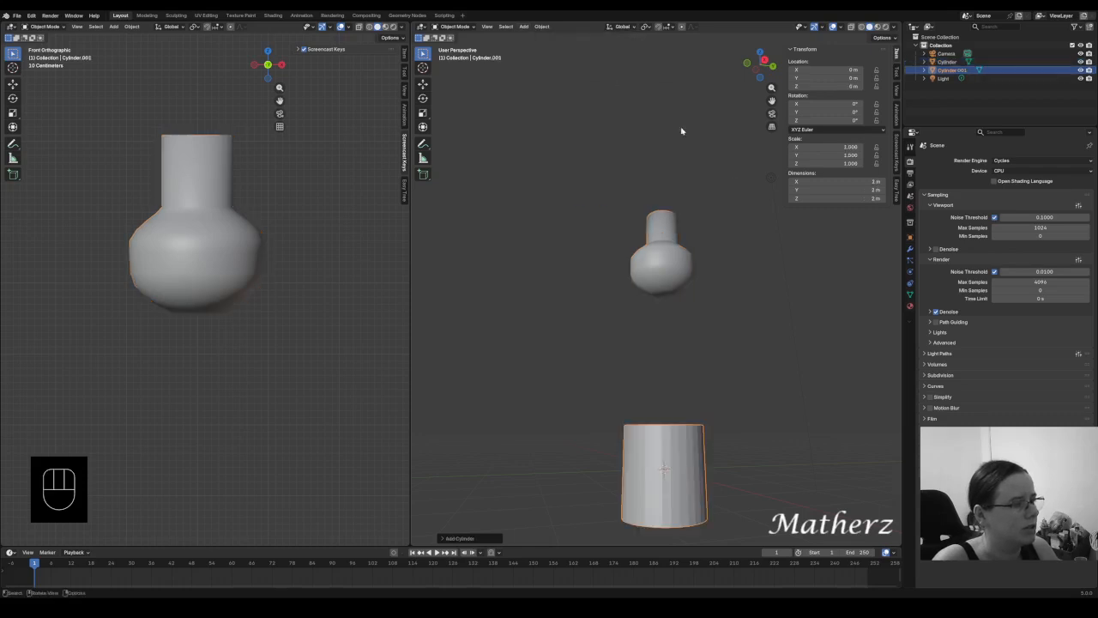
# Raise the new cylinder along Z to about 7.08 m, over the bulb's neck, and scale it uniformly to about 0.67.
pyautogui.press('g')
pyautogui.press('z')
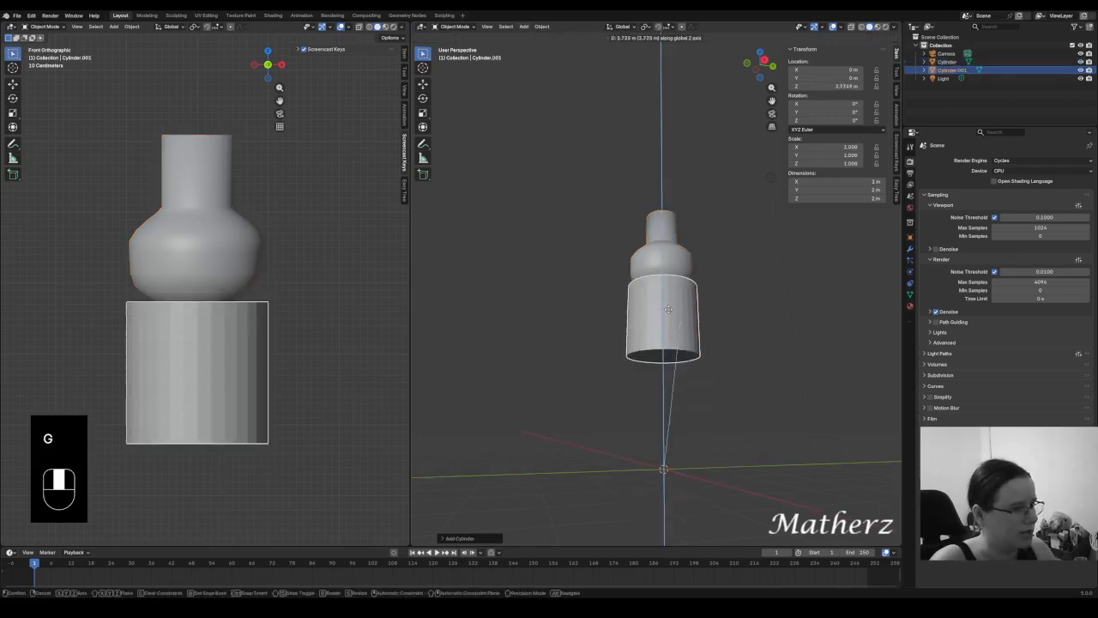
pyautogui.click(687, 225)
pyautogui.keyDown('shift'); pyautogui.moveTo(296, 126); pyautogui.dragTo(348, 233, button='middle'); pyautogui.keyUp('shift')
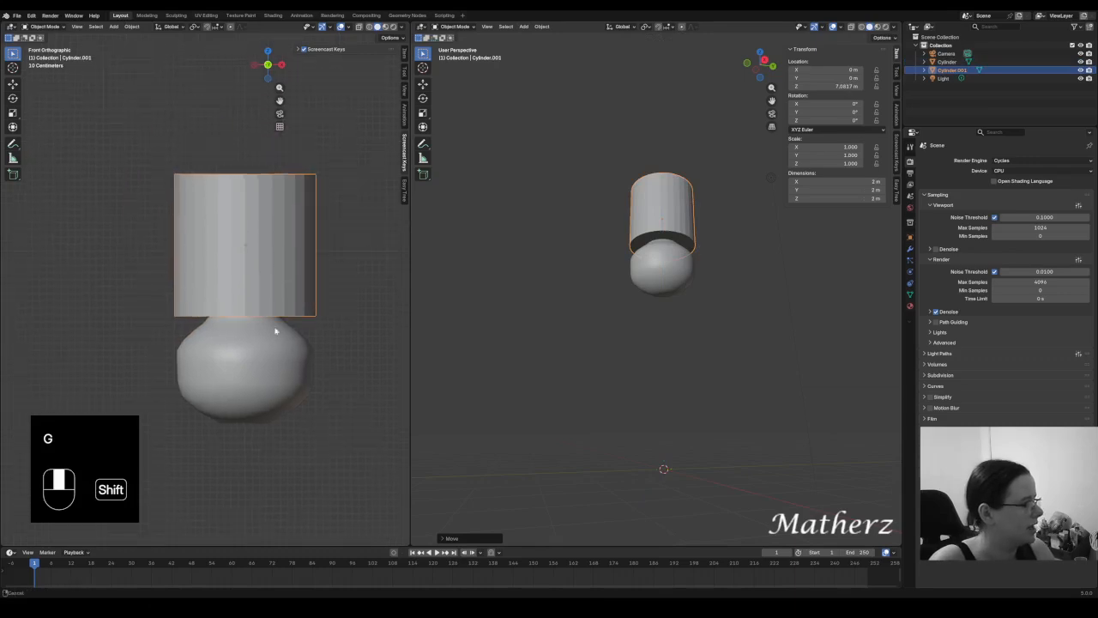
pyautogui.moveTo(698, 202); pyautogui.dragTo(701, 213, button='middle')
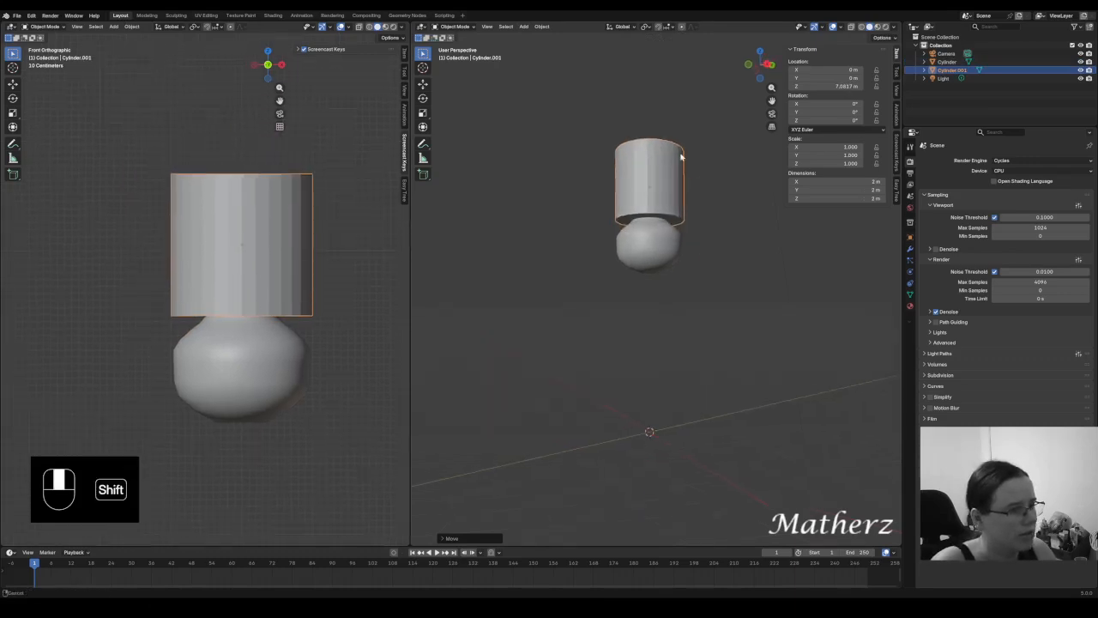
pyautogui.keyDown('shift'); pyautogui.moveTo(681, 160); pyautogui.dragTo(649, 275, button='middle'); pyautogui.keyUp('shift')
pyautogui.press('s')
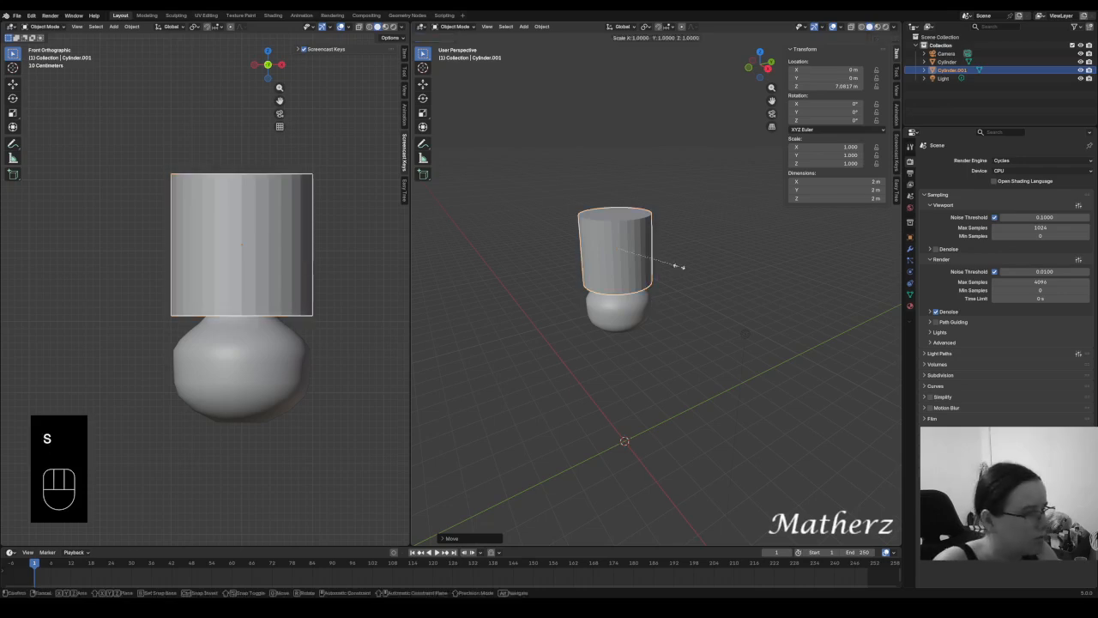
pyautogui.click(652, 255)
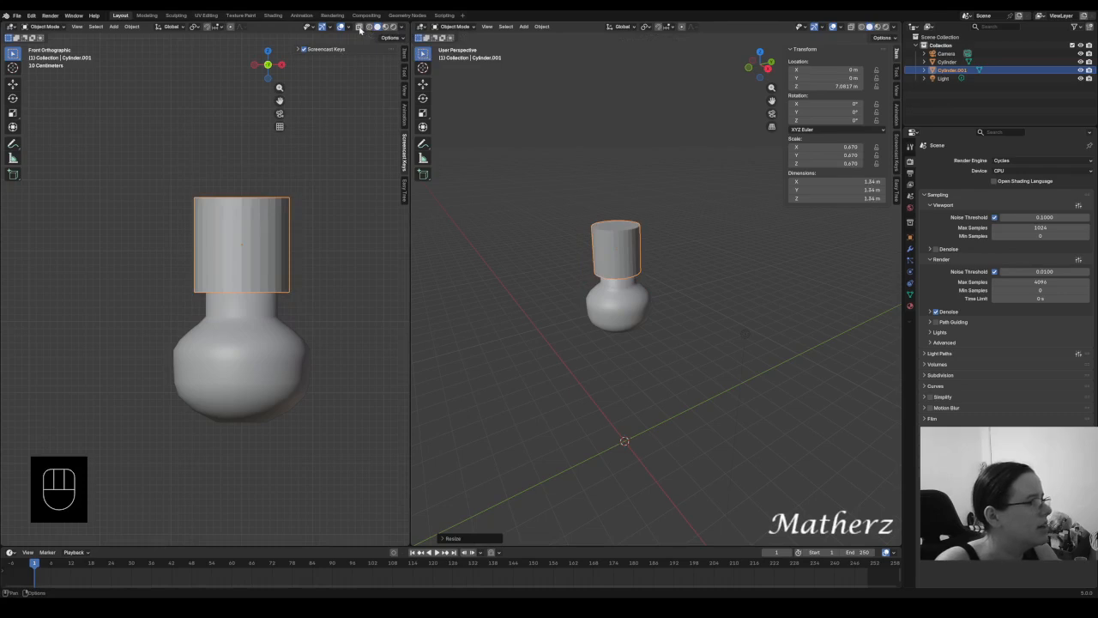
# Enable X-ray in the front view and shade the upper cylinder smooth.
pyautogui.click(359, 28)
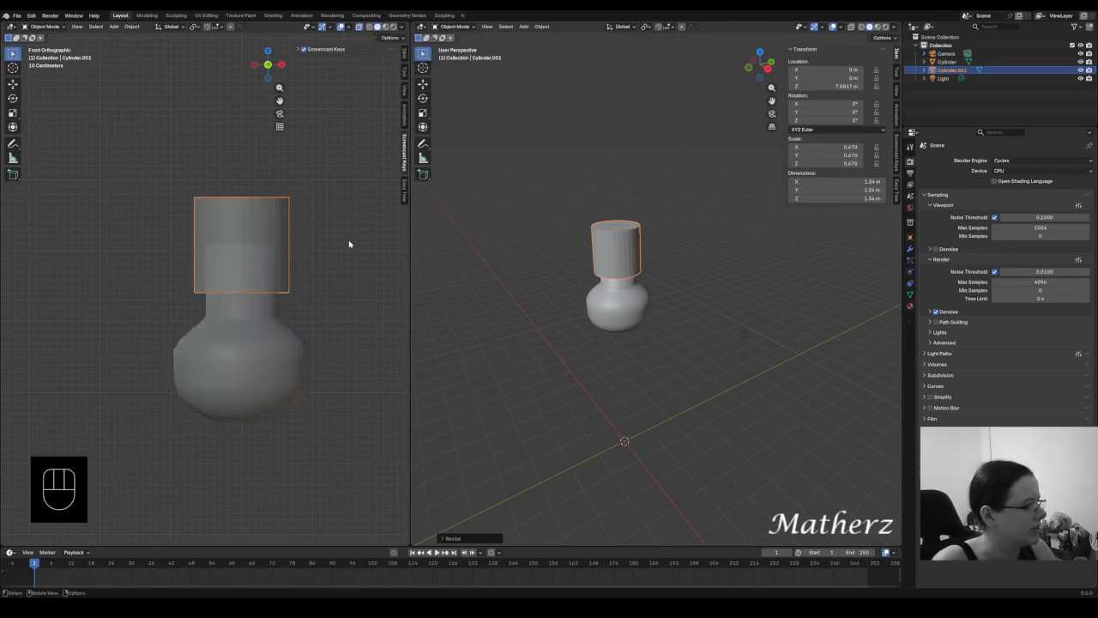
pyautogui.rightClick(619, 240)
pyautogui.click(619, 236)
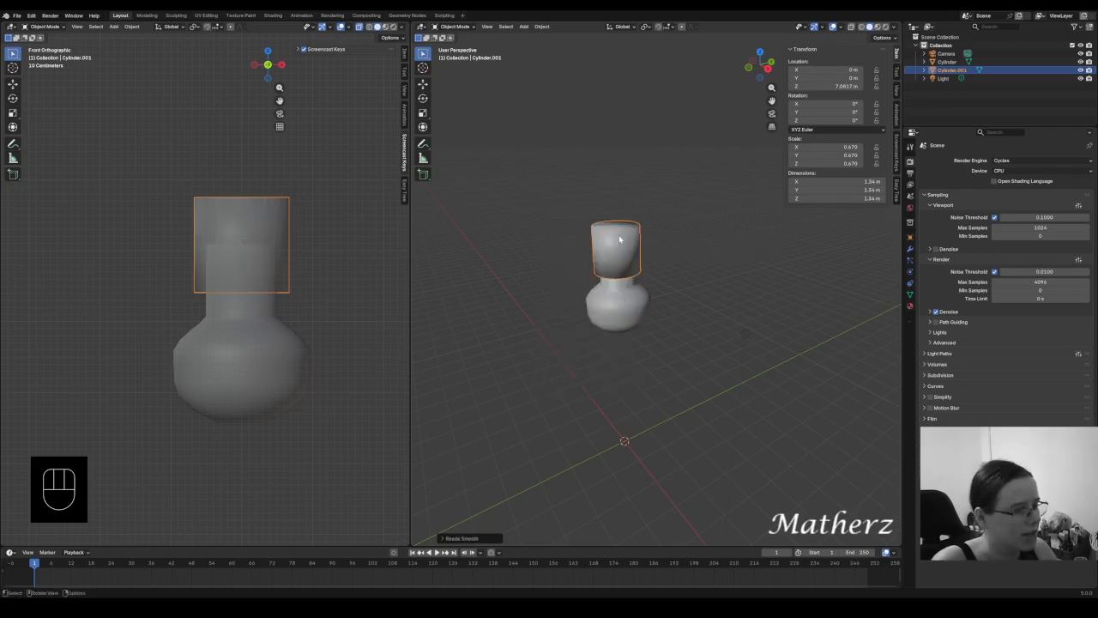
# Scale the upper cylinder down to about 0.547, slightly wider than the neck, and raise it along Z to about 7.33 m.
pyautogui.press('s')
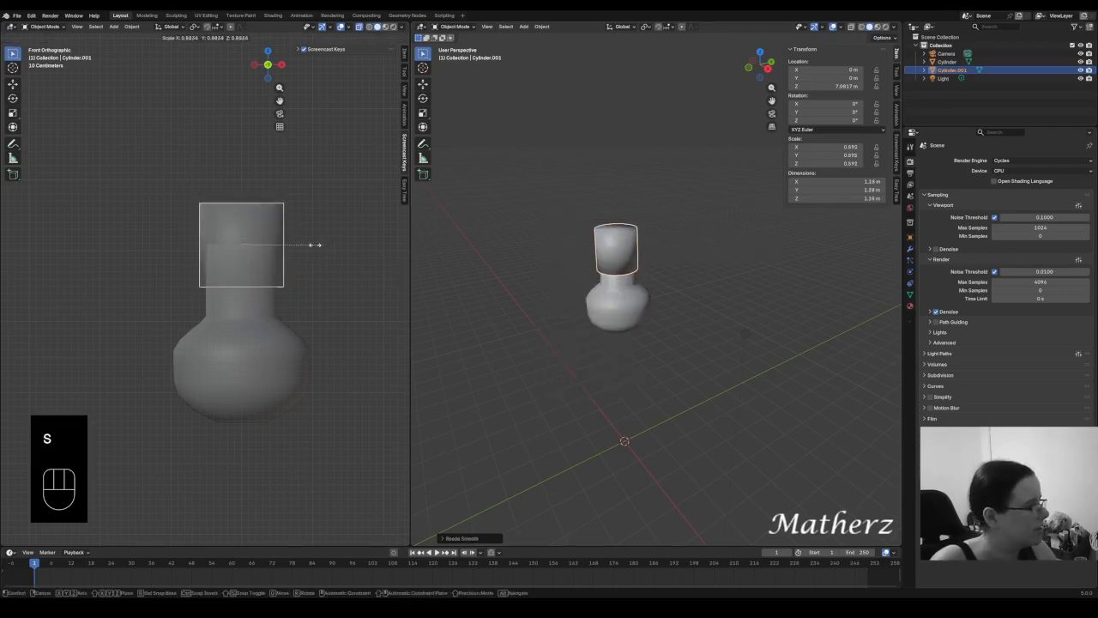
pyautogui.click(310, 250)
pyautogui.press('g')
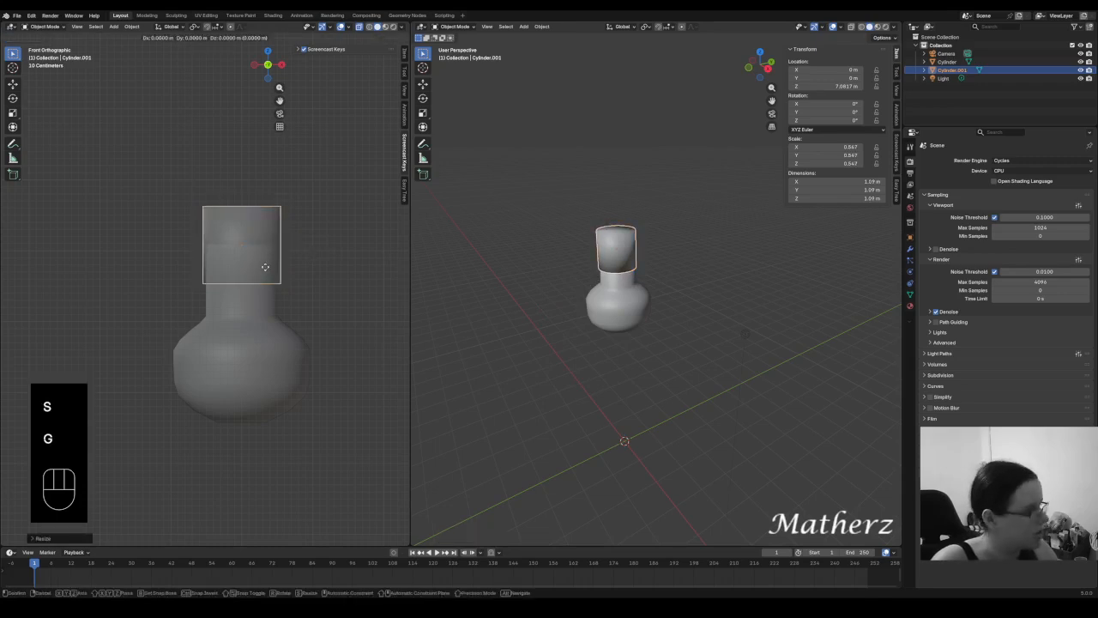
pyautogui.press('z')
pyautogui.click(265, 253)
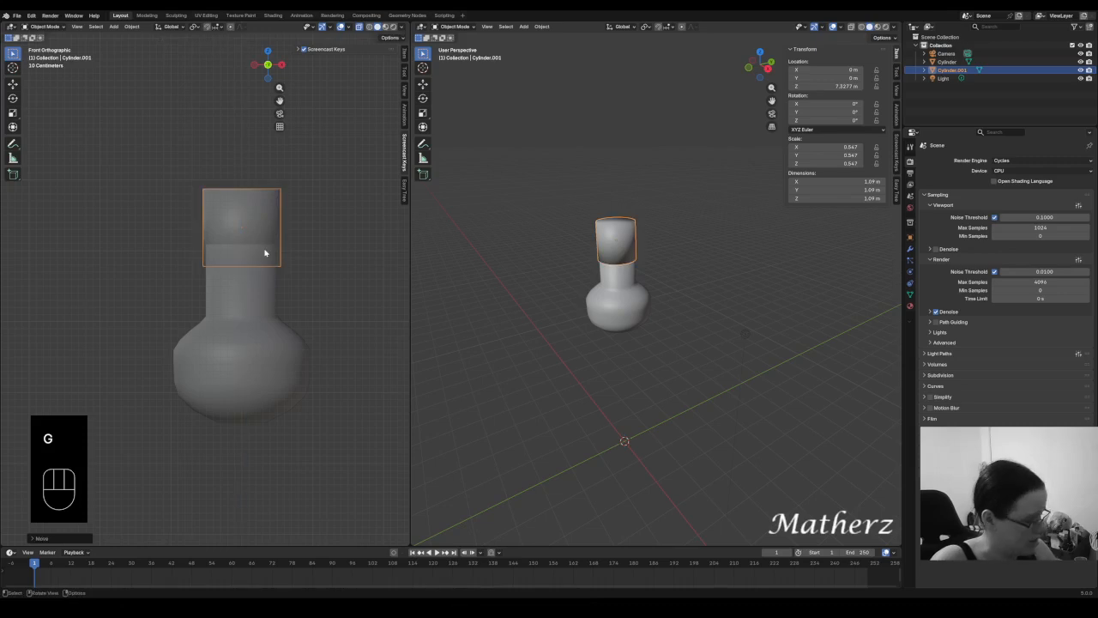
# Stretch the upper cylinder along Z to about 2.16 m tall and position it at about 7.55 m in Z, overlapping the neck.
pyautogui.press('s')
pyautogui.moveTo(263, 247); pyautogui.dragTo(258, 273, button='middle')
pyautogui.click(265, 289)
pyautogui.press('g')
pyautogui.click(262, 276)
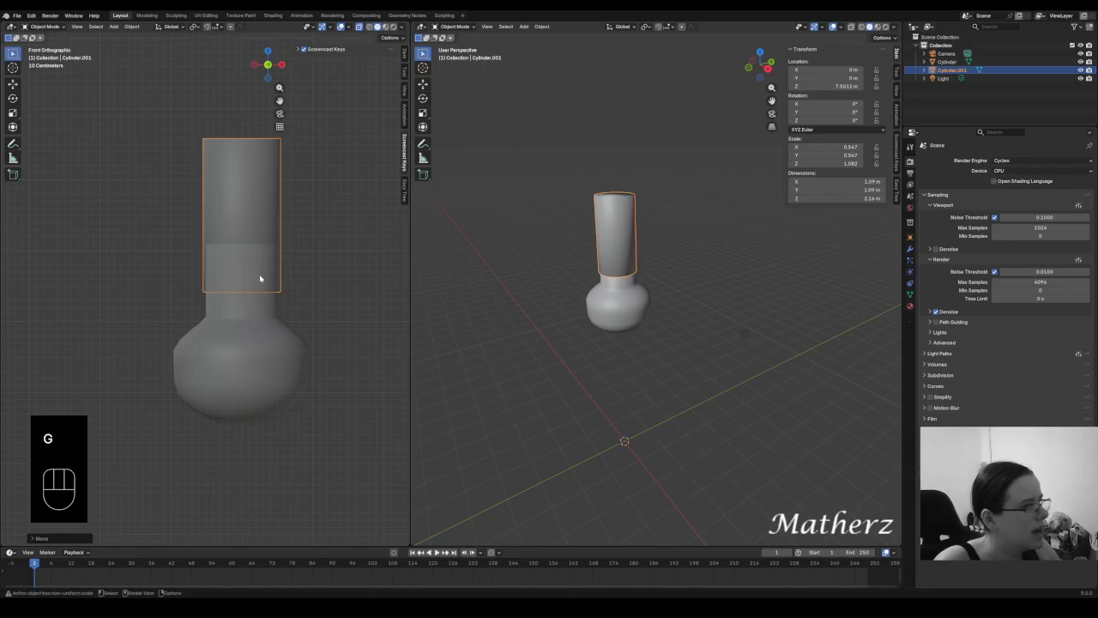
# Create a new material for the upper cylinder and name it Cable Blk.
pyautogui.click(910, 308)
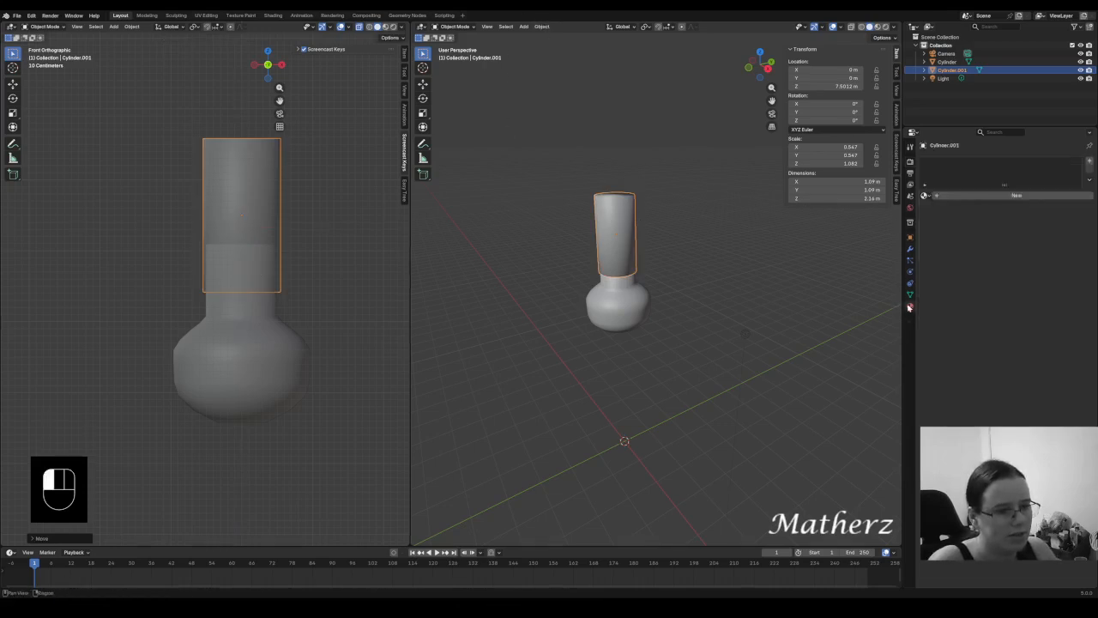
pyautogui.click(1029, 198)
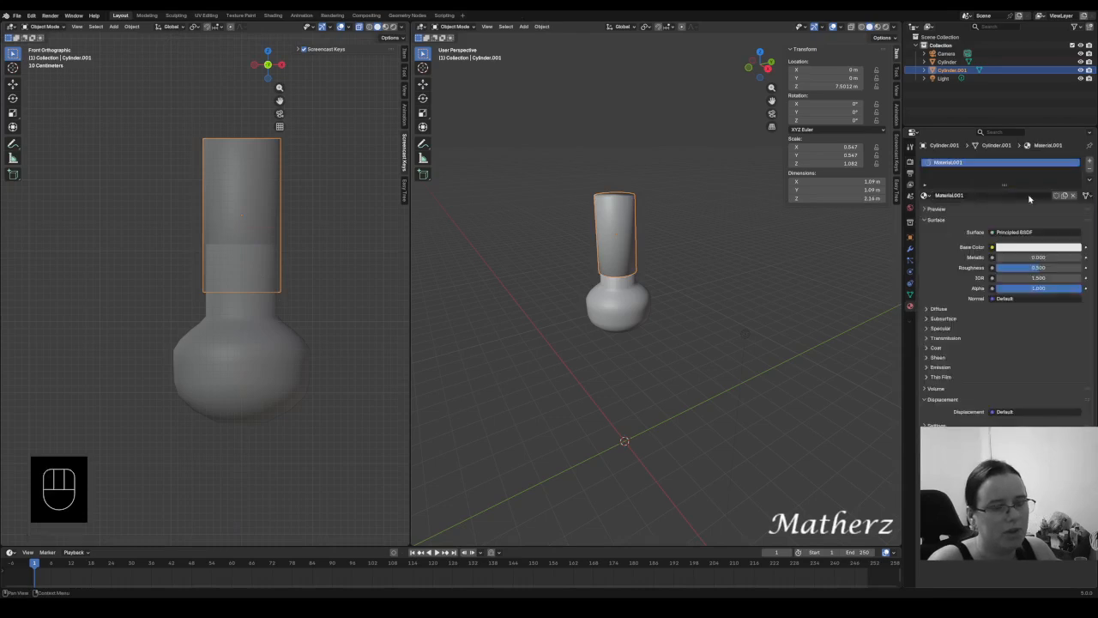
pyautogui.doubleClick(948, 162)
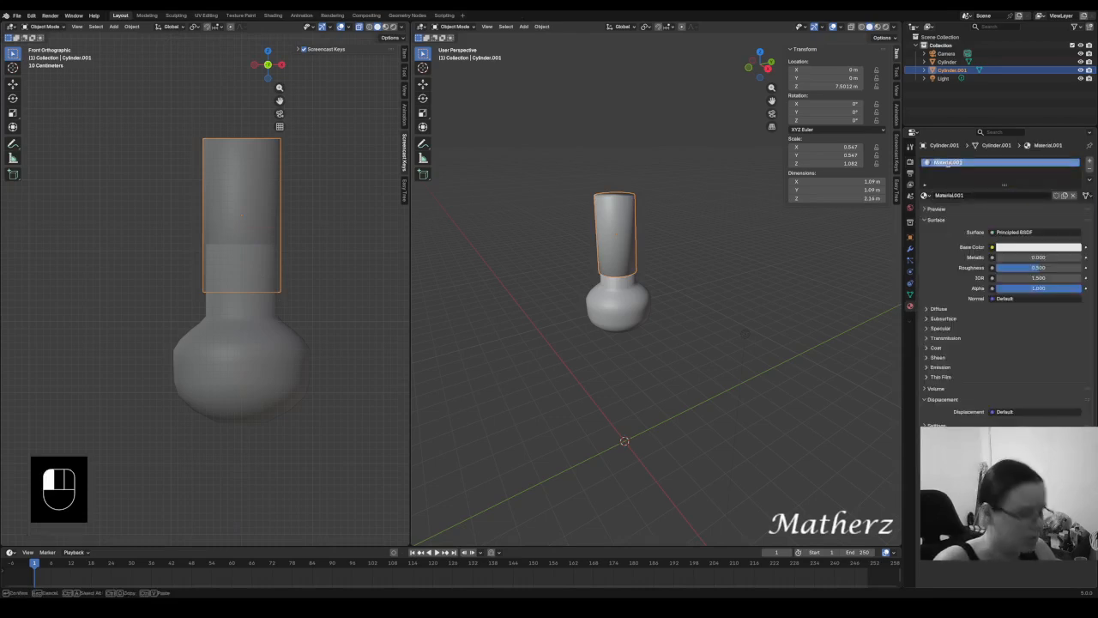
pyautogui.press('BackSpace')
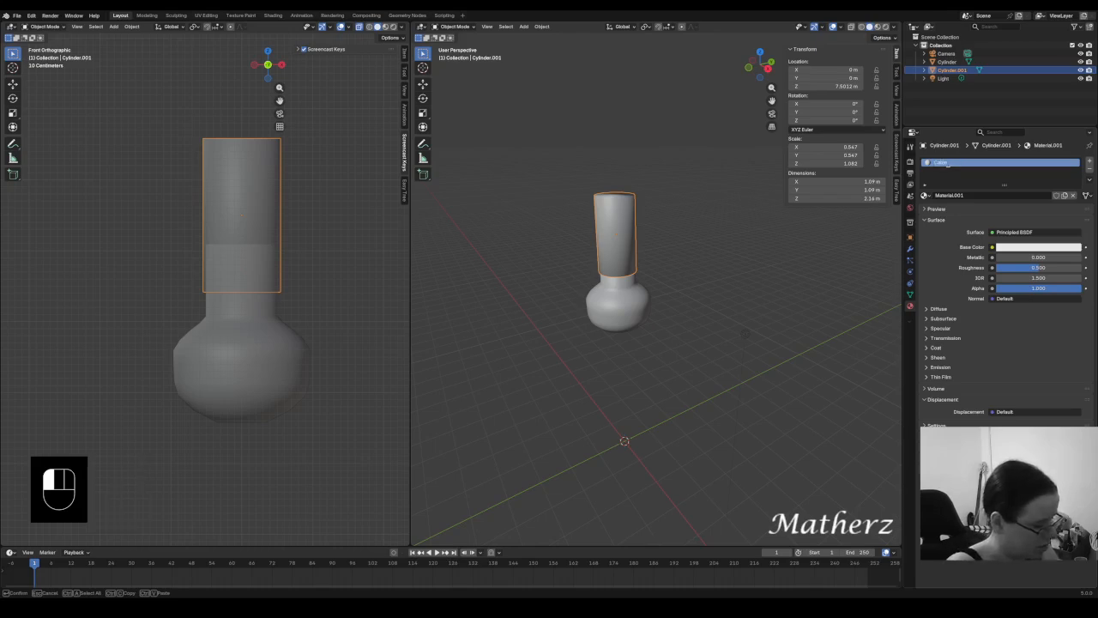
pyautogui.write('Cable Blk')
pyautogui.press('Return')
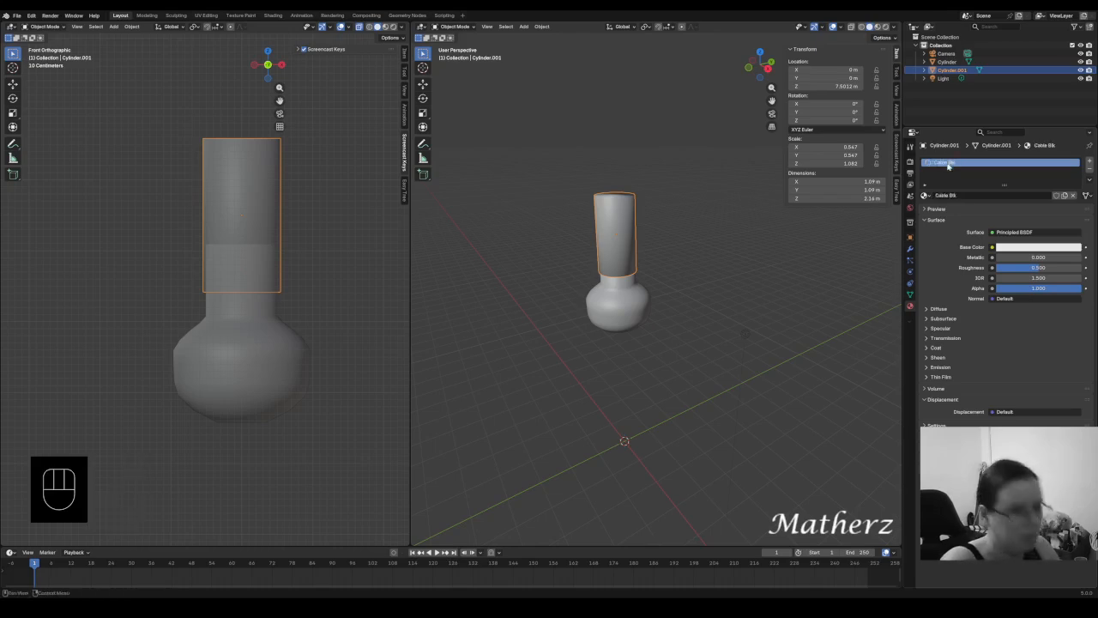
# Set the Cable Blk material's base color to black and its metallic value to about 0.174.
pyautogui.click(1008, 248)
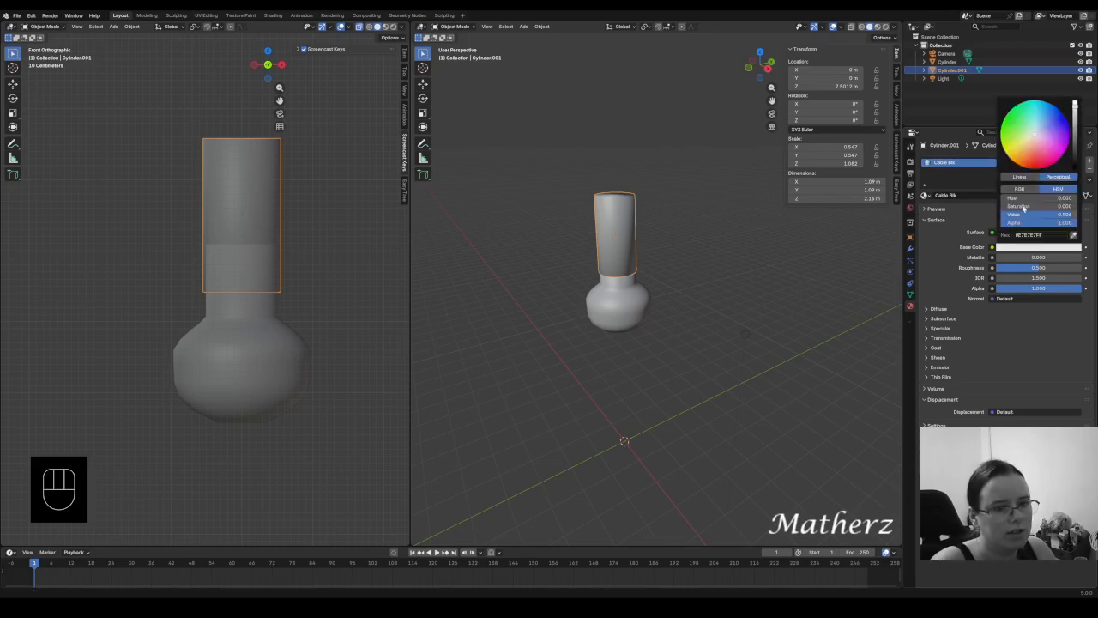
pyautogui.moveTo(1076, 133); pyautogui.dragTo(1075, 168)
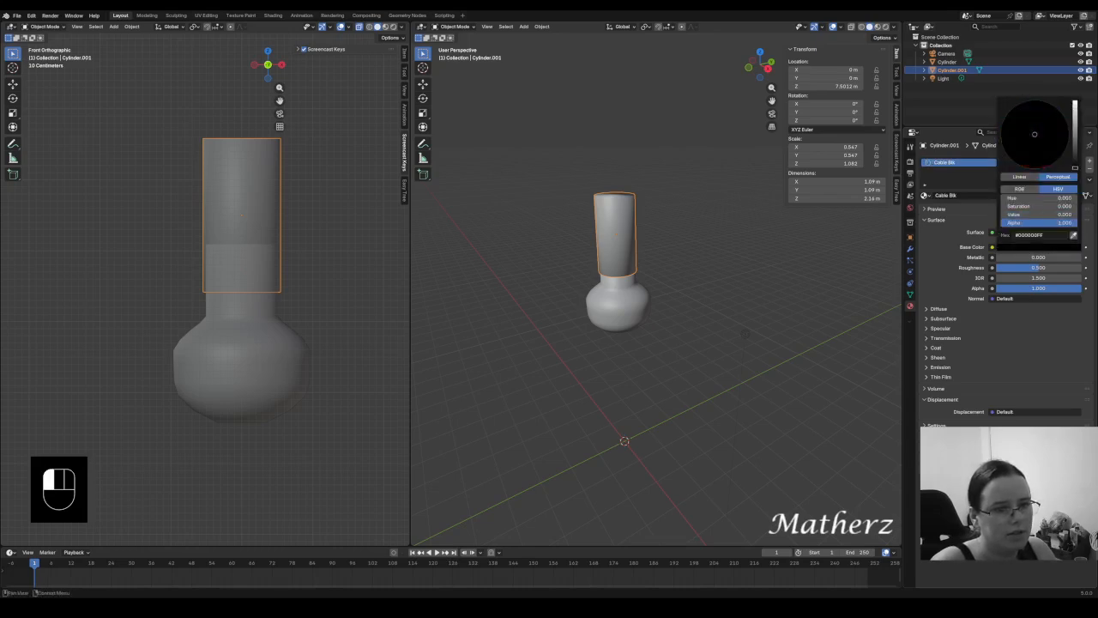
pyautogui.moveTo(1020, 258); pyautogui.dragTo(1024, 257)
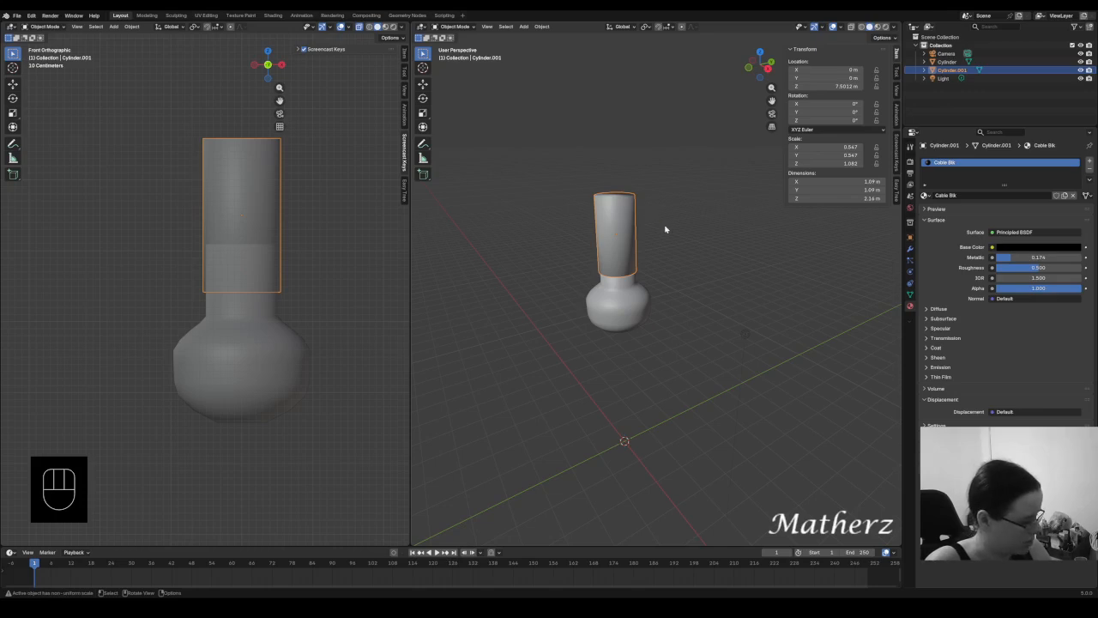
# Duplicate the upper cylinder and place the copy about 1.78 m higher along Z.
pyautogui.press('shift')
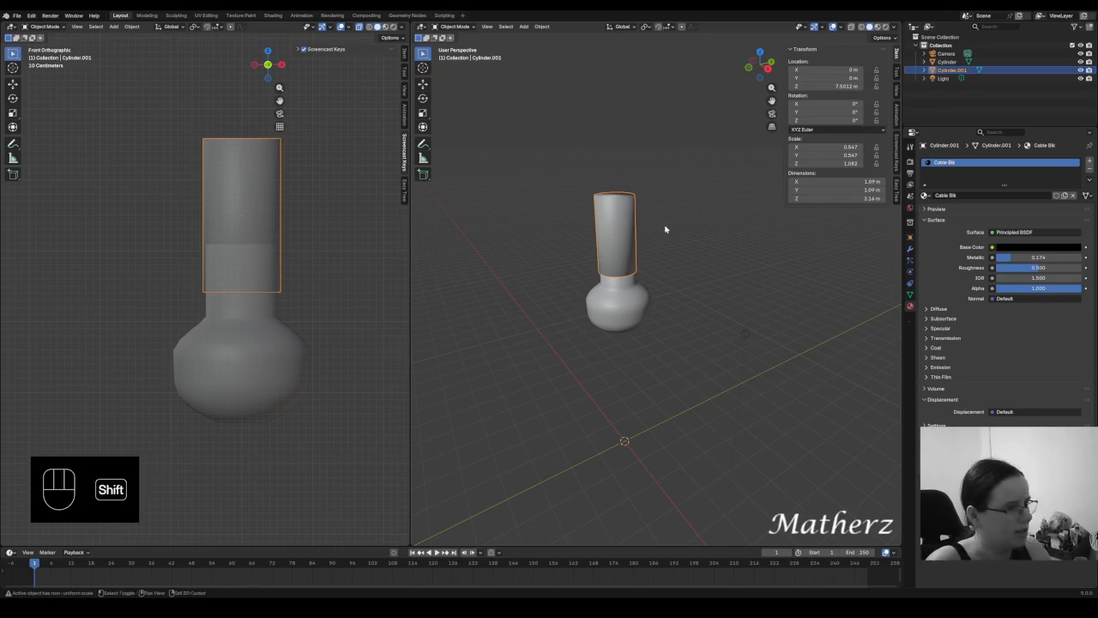
pyautogui.hotkey('shift', 'd')
pyautogui.moveTo(670, 193); pyautogui.dragTo(673, 159, button='middle')
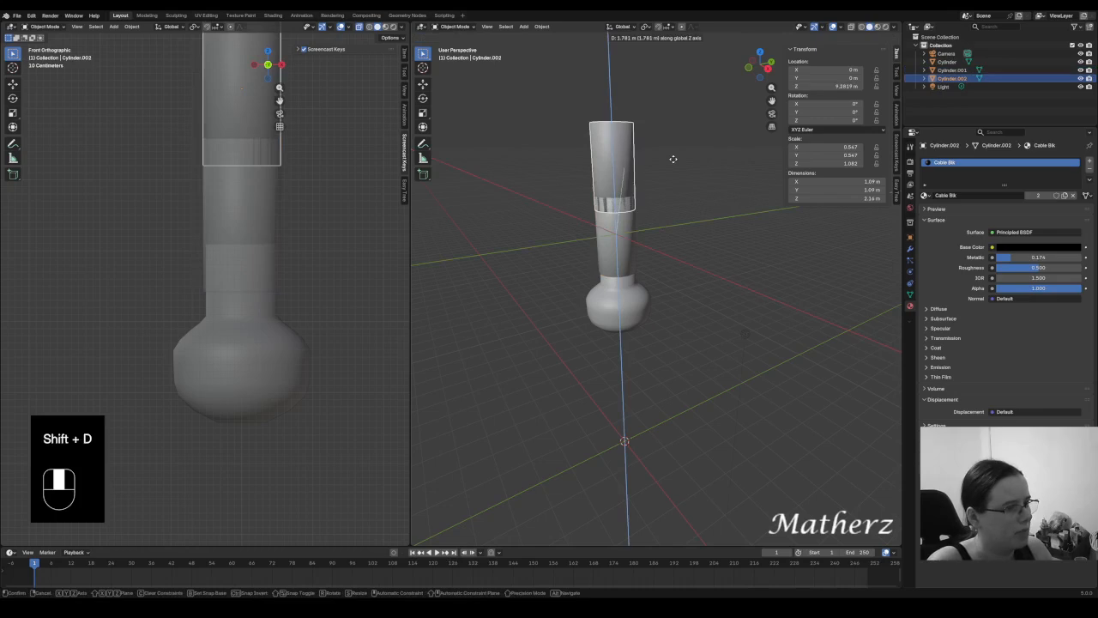
pyautogui.click(674, 159)
# Scale the duplicate down to about 0.138 m wide and stretch it along Z to about 8.09 m as a thin cable.
pyautogui.press('s')
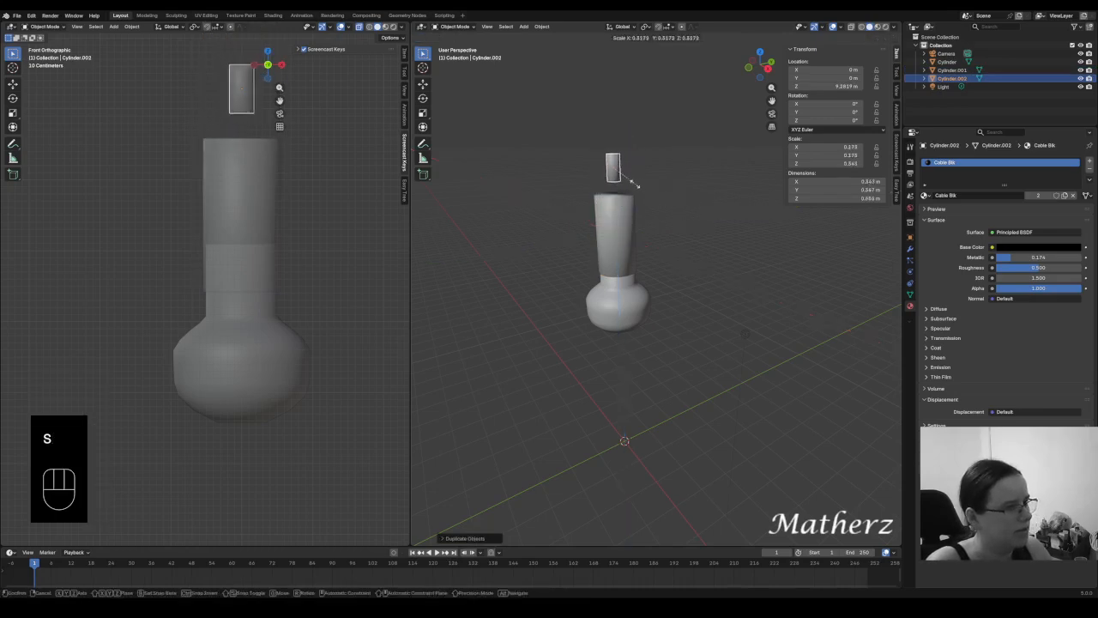
pyautogui.click(621, 175)
pyautogui.press('s')
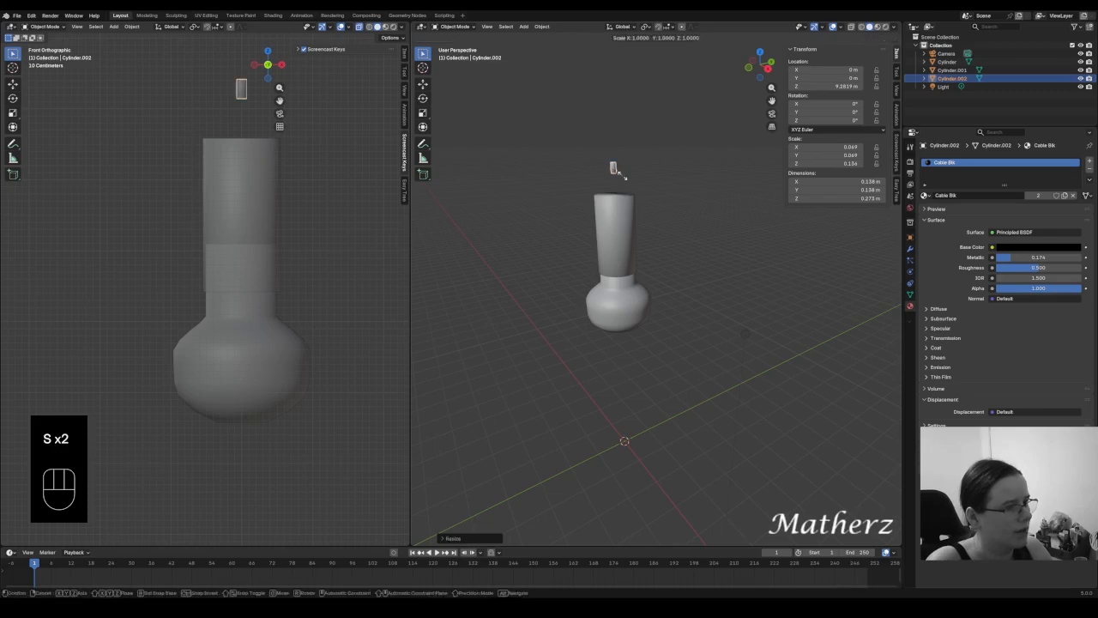
pyautogui.moveTo(621, 175); pyautogui.dragTo(614, 293, button='middle')
pyautogui.click(618, 531)
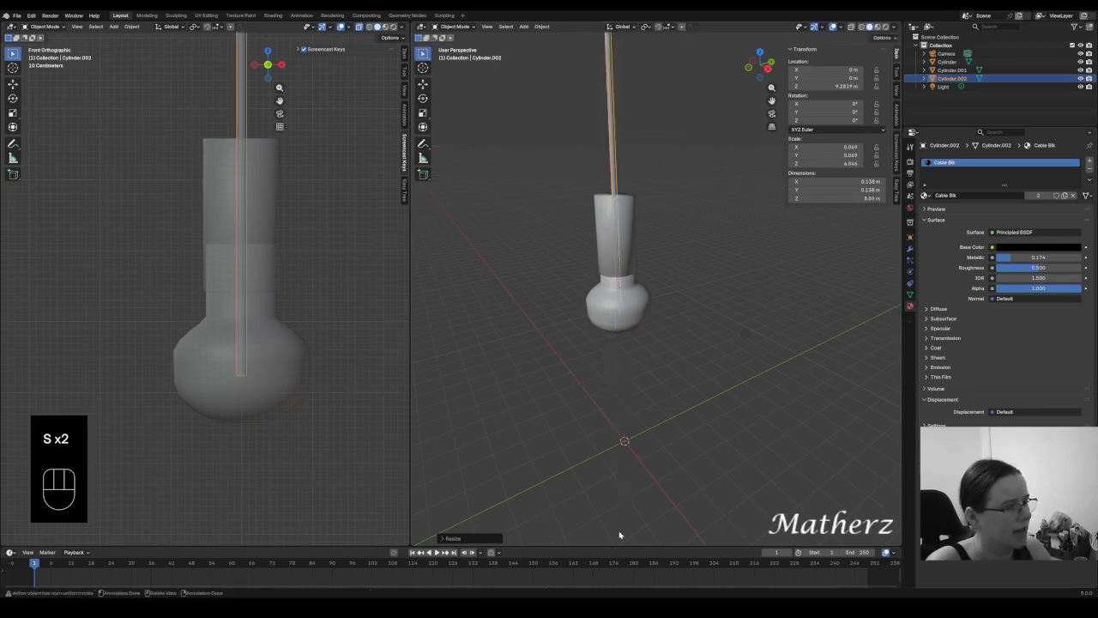
# Raise the cable to about 14.04 m in Z and set its length to about 11.6 m so its lower end sits inside the cylinder, then deselect it.
pyautogui.scroll(-4, 649, 324)
pyautogui.press('g')
pyautogui.moveTo(649, 324); pyautogui.dragTo(677, 274, button='middle')
pyautogui.click(662, 287)
pyautogui.press('s')
pyautogui.click(659, 324)
pyautogui.press('g')
pyautogui.click(676, 274)
pyautogui.scroll(3, 688, 260)
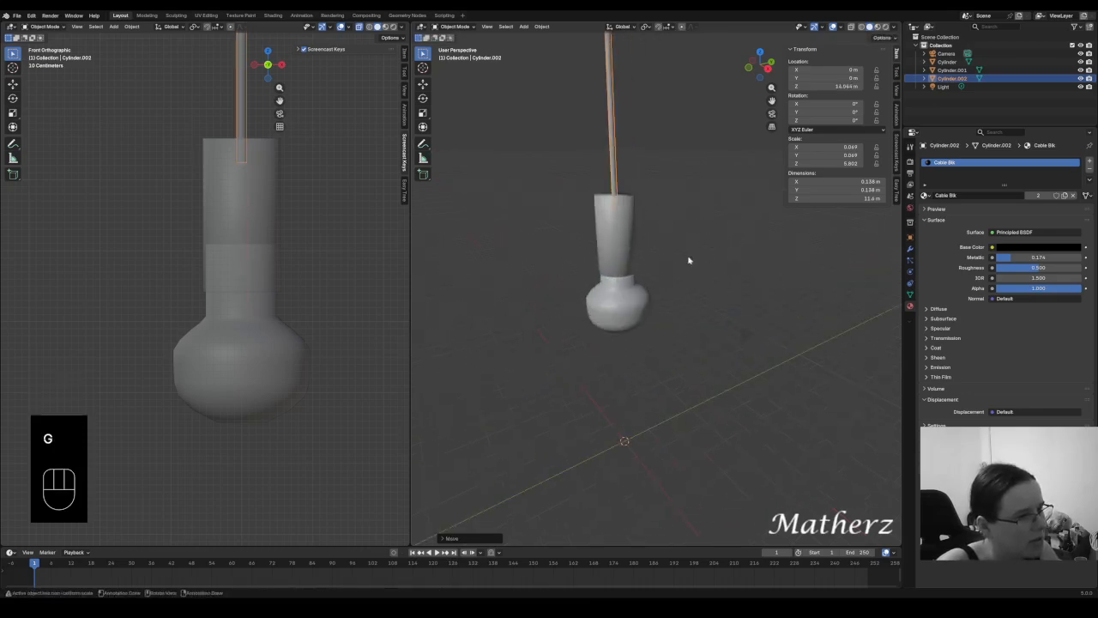
pyautogui.scroll(-5, 688, 260)
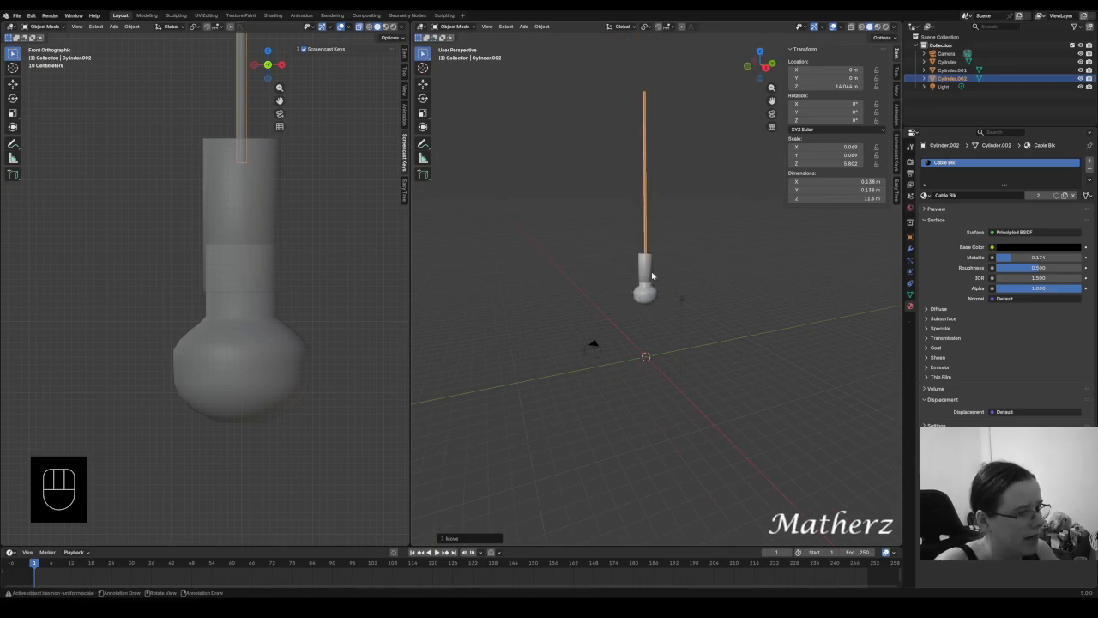
pyautogui.click(652, 241)
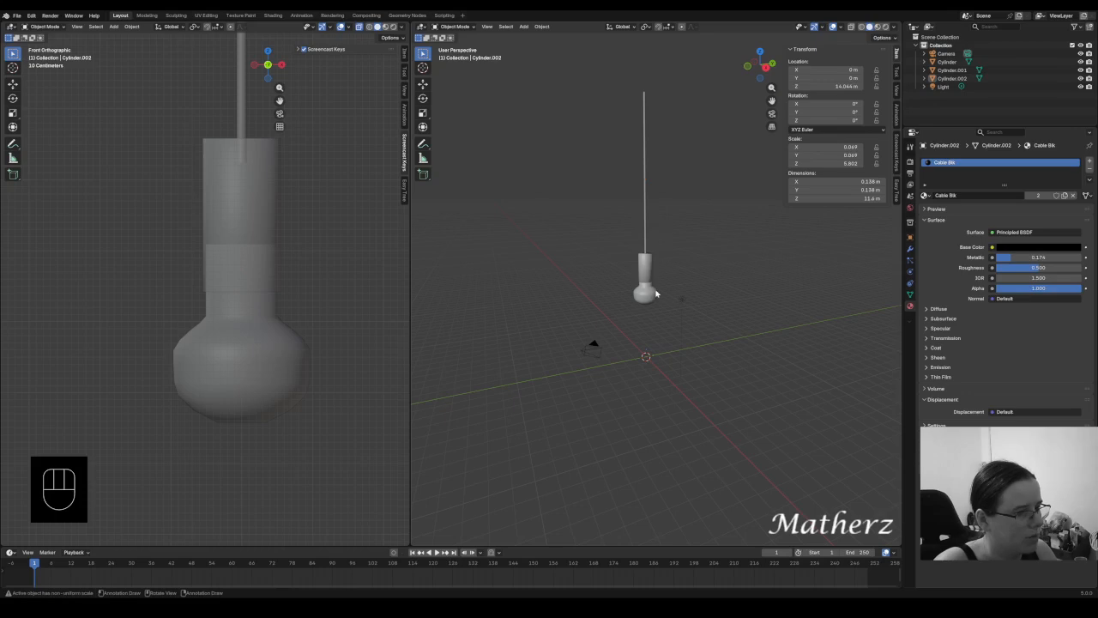
# Add an ico sphere at the origin and scale it up uniformly to about 4.417.
pyautogui.click(523, 27)
pyautogui.moveTo(537, 36)
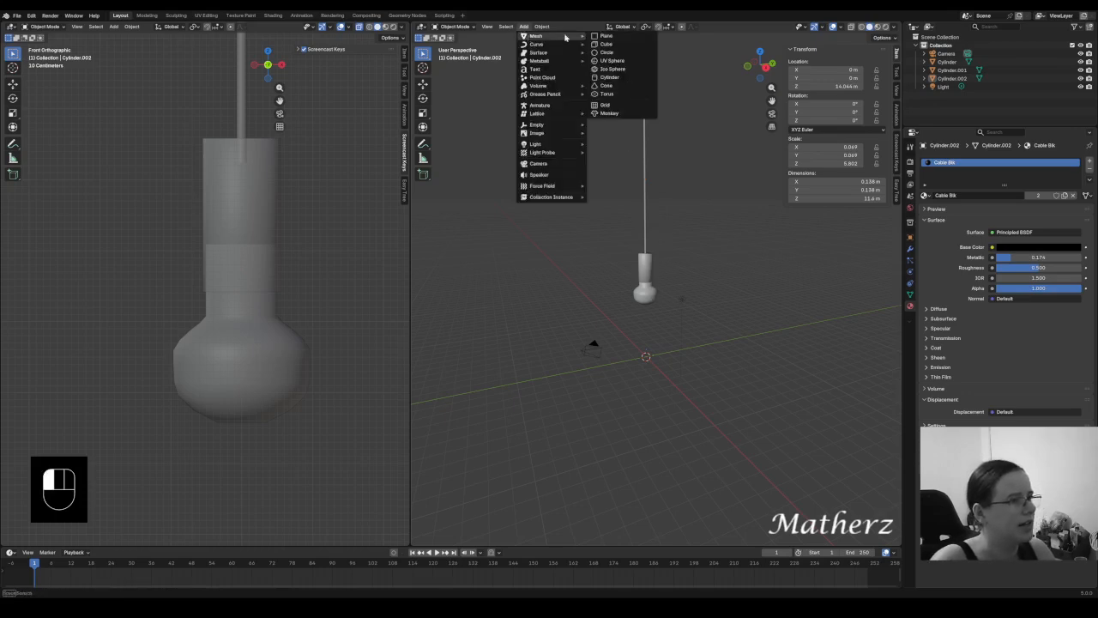
pyautogui.click(613, 68)
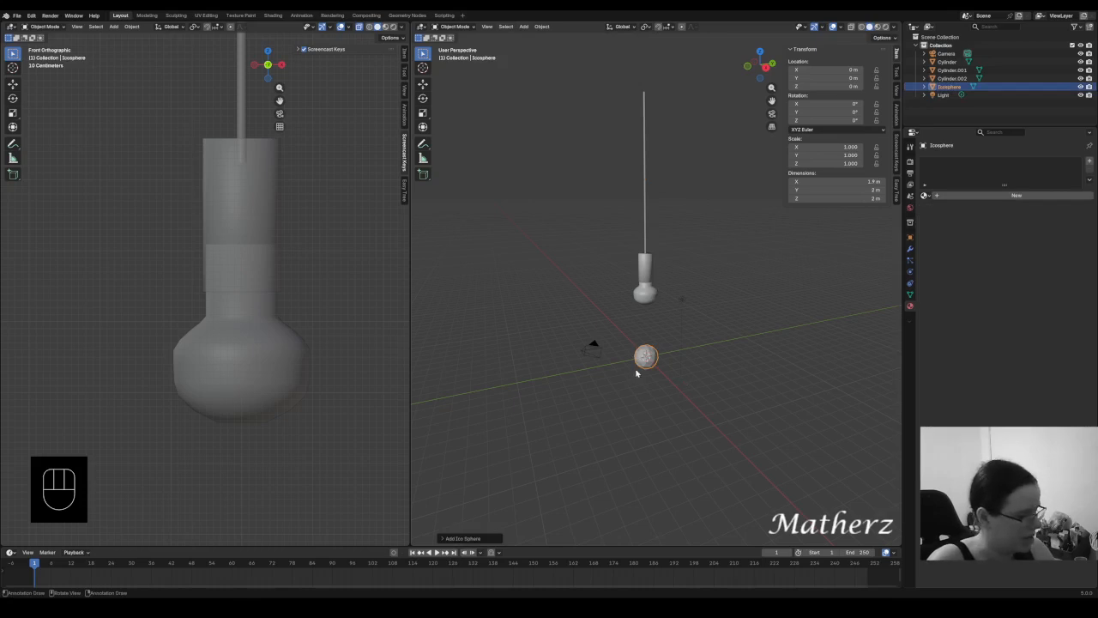
pyautogui.press('s')
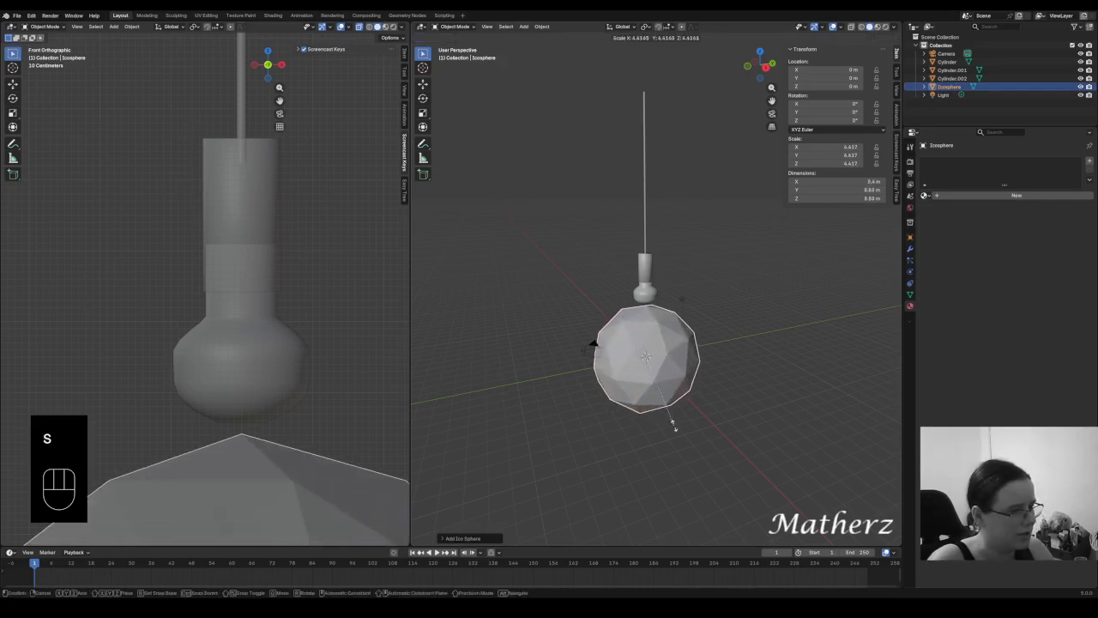
pyautogui.click(670, 428)
# Raise the ico sphere along Z to about 5.82 m so it encloses the bulb and socket.
pyautogui.scroll(-6, 265, 338)
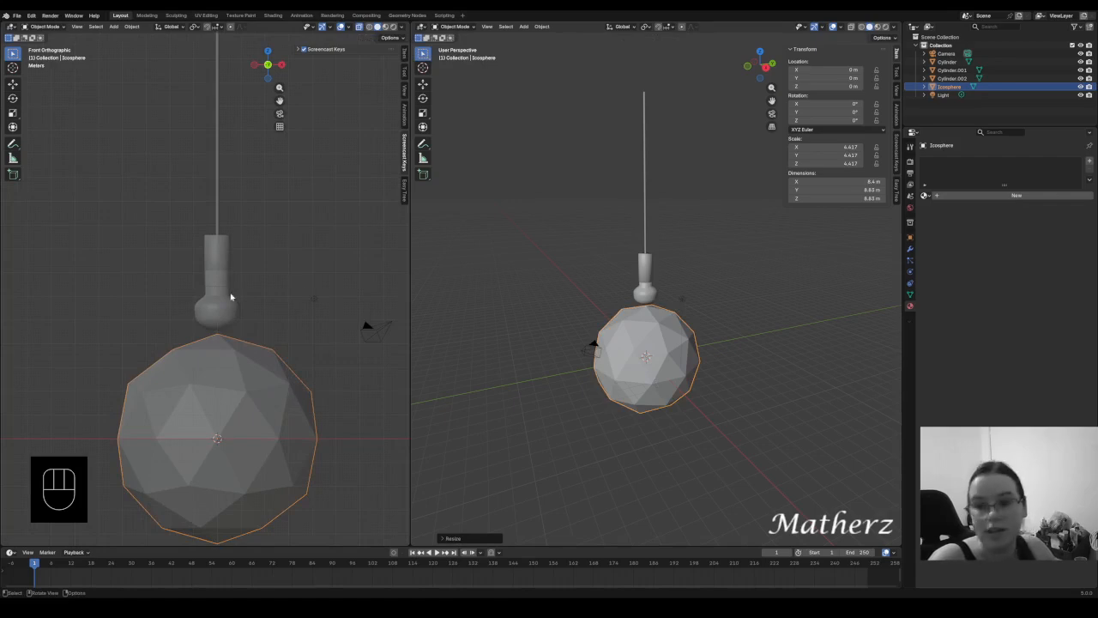
pyautogui.press('g')
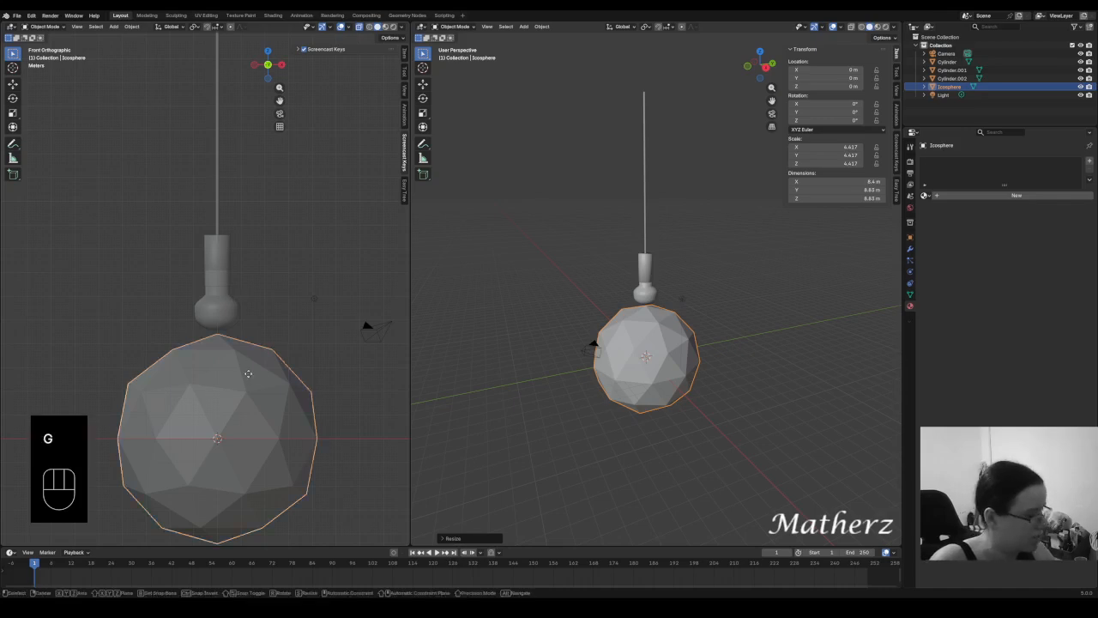
pyautogui.press('z')
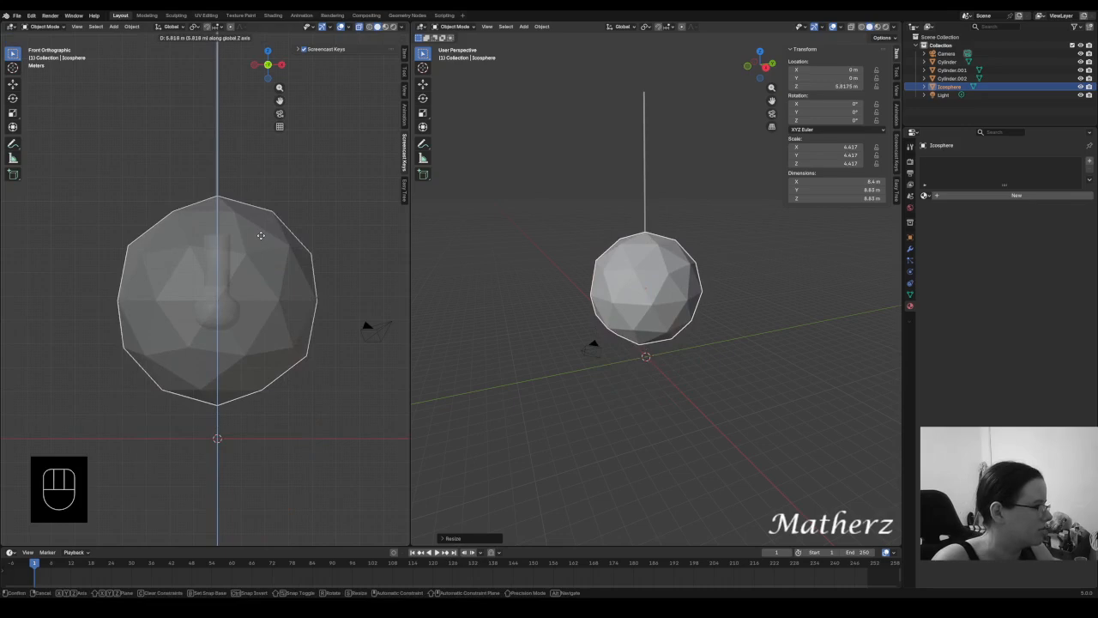
pyautogui.click(261, 235)
# Add a plane at the origin, scale it up uniformly to about 48.5 as a floor, and deselect it.
pyautogui.scroll(-4, 684, 257)
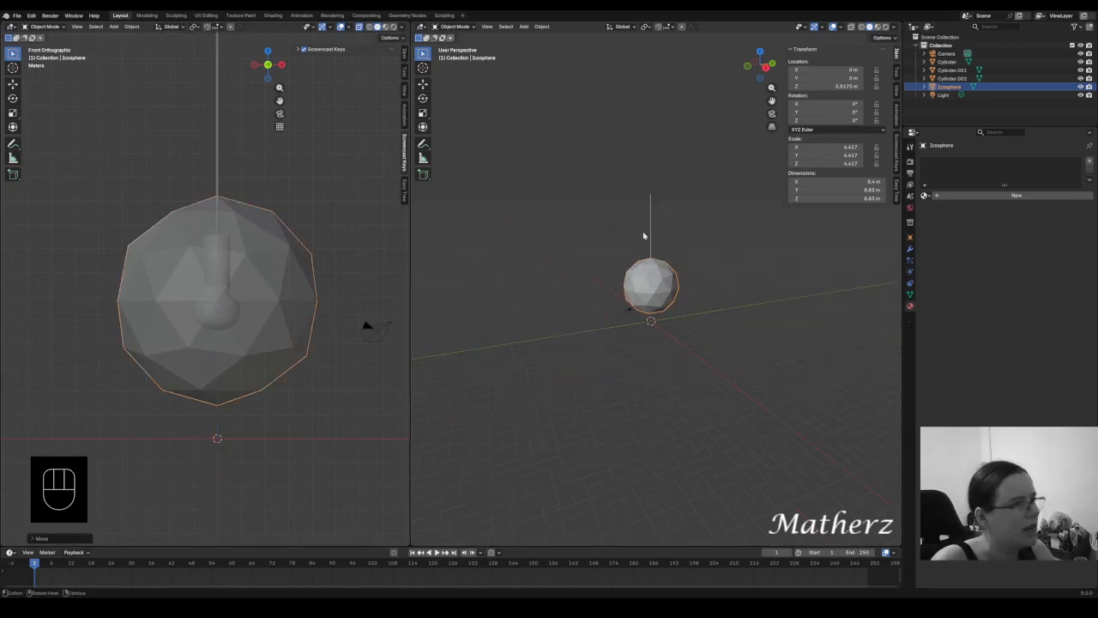
pyautogui.click(524, 27)
pyautogui.moveTo(534, 36)
pyautogui.click(606, 36)
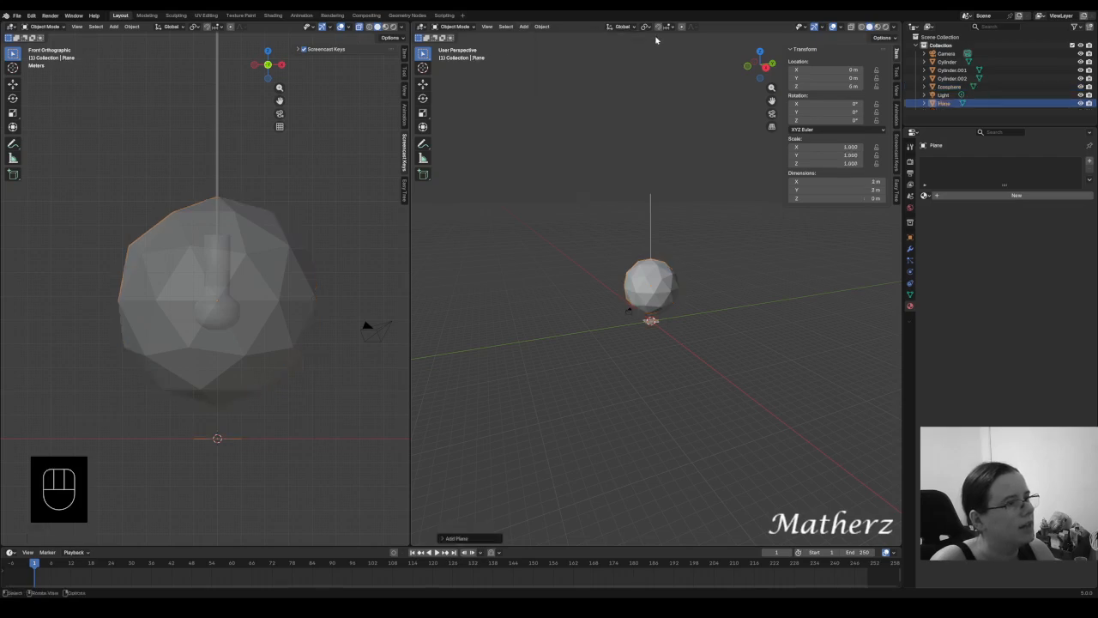
pyautogui.press('s')
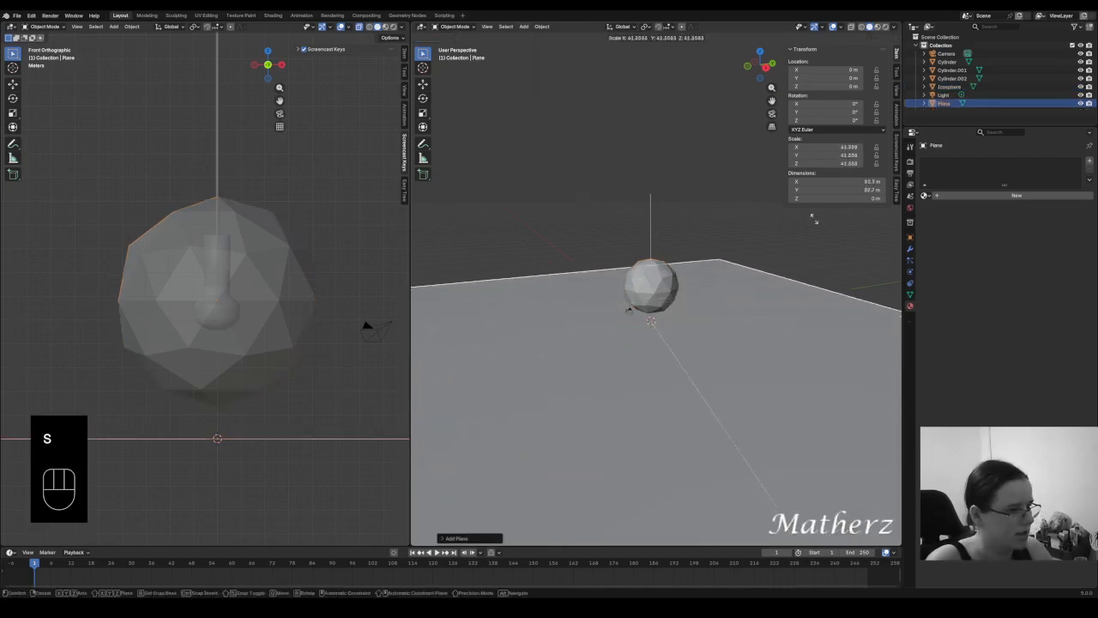
pyautogui.click(442, 340)
pyautogui.scroll(5, 841, 405)
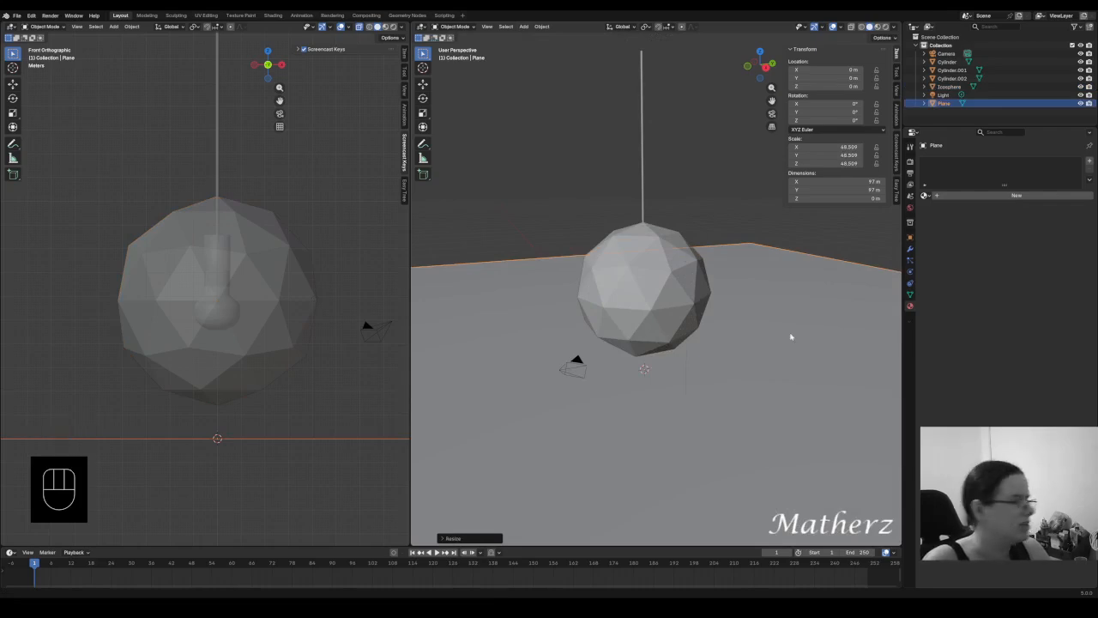
pyautogui.moveTo(701, 278); pyautogui.dragTo(723, 293, button='middle')
pyautogui.click(689, 183)
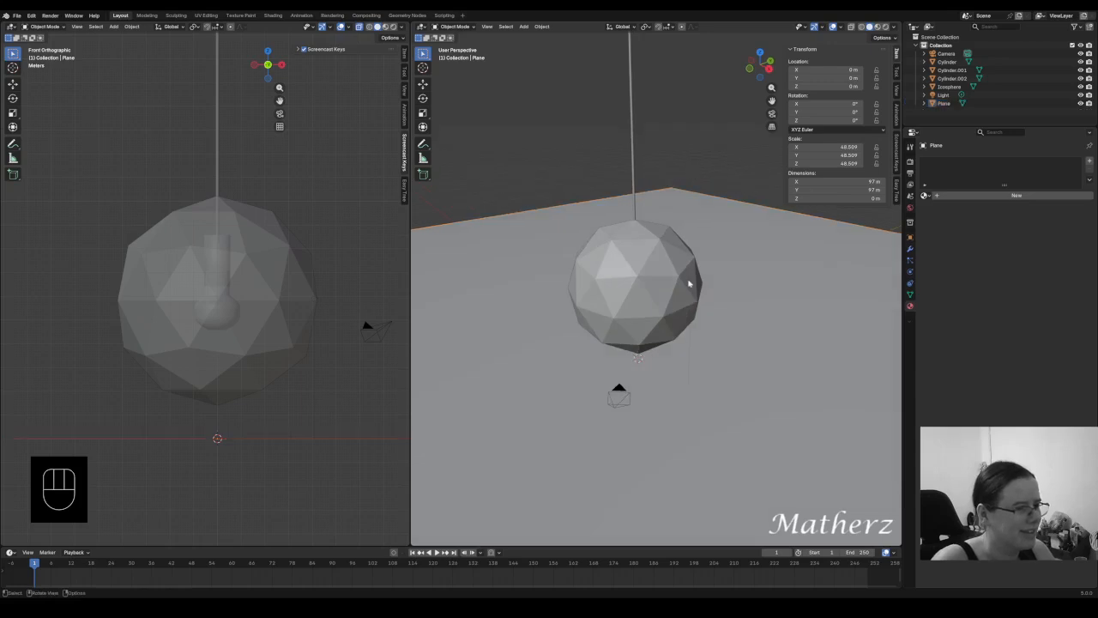
# Give the ico sphere a new material with metallic 1.000 and roughness about 0.296.
pyautogui.click(688, 283)
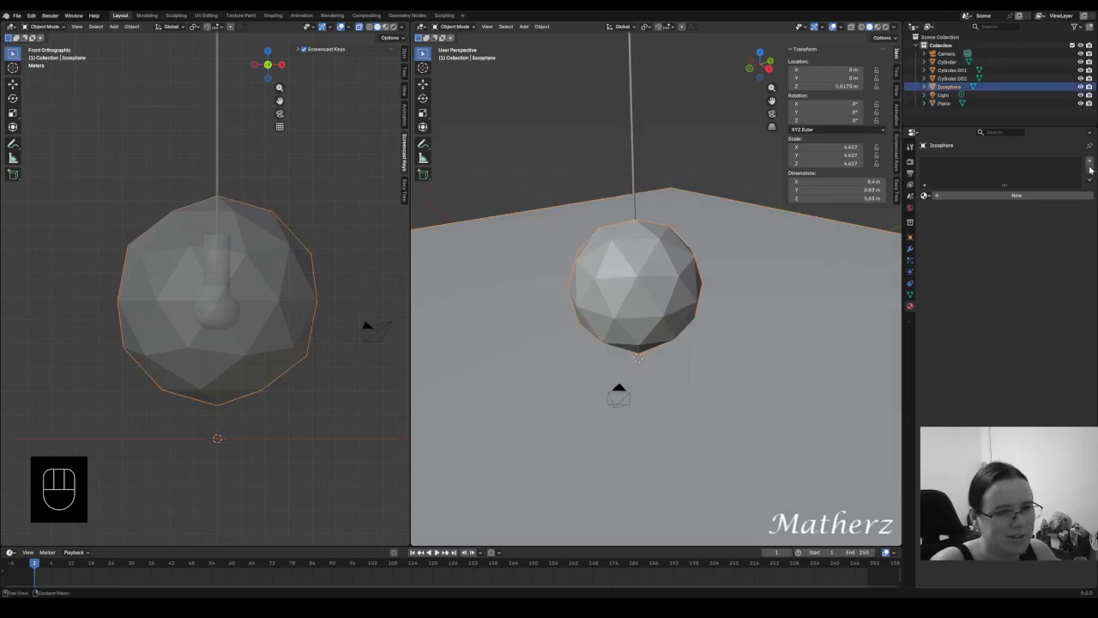
pyautogui.click(1031, 198)
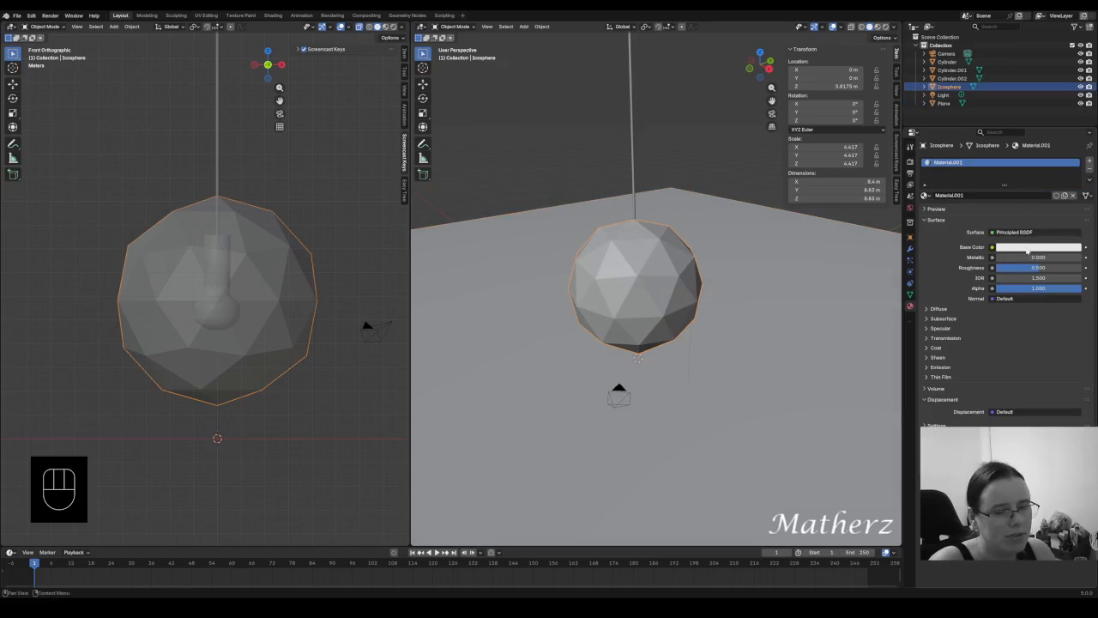
pyautogui.moveTo(1003, 264)
pyautogui.mouseDown()
pyautogui.moveTo(1080, 263)
pyautogui.moveTo(1019, 271)
pyautogui.mouseUp()
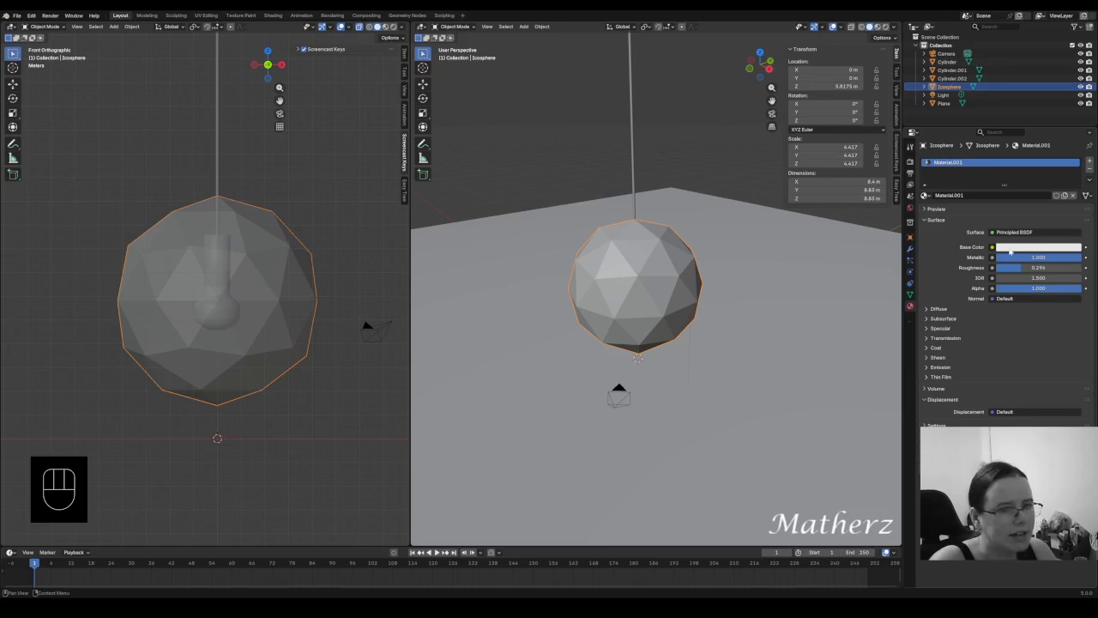
# Set the ico sphere material's base colour to a copper orange, about #FB974A.
pyautogui.click(1009, 248)
pyautogui.moveTo(1029, 147); pyautogui.dragTo(1022, 157)
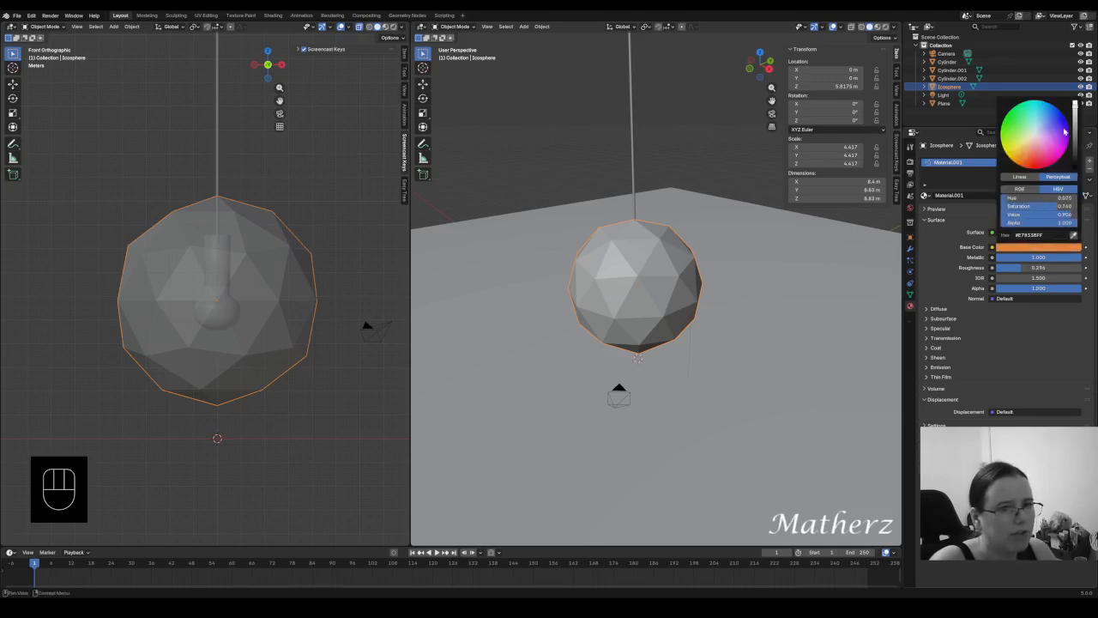
pyautogui.moveTo(1077, 126); pyautogui.dragTo(1076, 103)
pyautogui.click(1022, 158)
pyautogui.click(1021, 160)
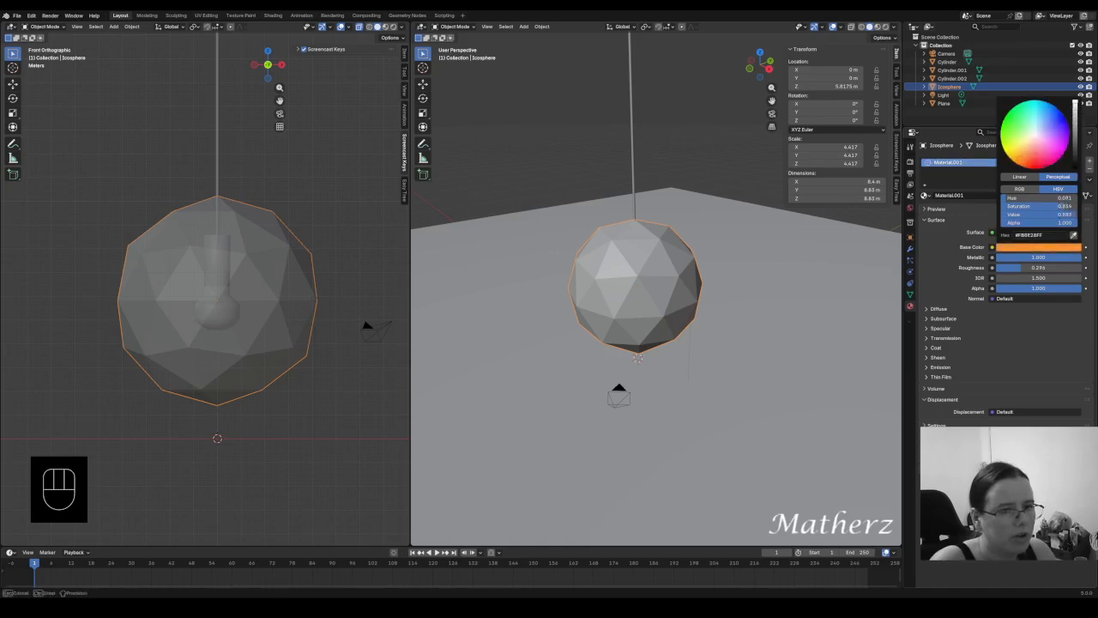
pyautogui.moveTo(1021, 157); pyautogui.dragTo(1026, 158)
pyautogui.click(1035, 249)
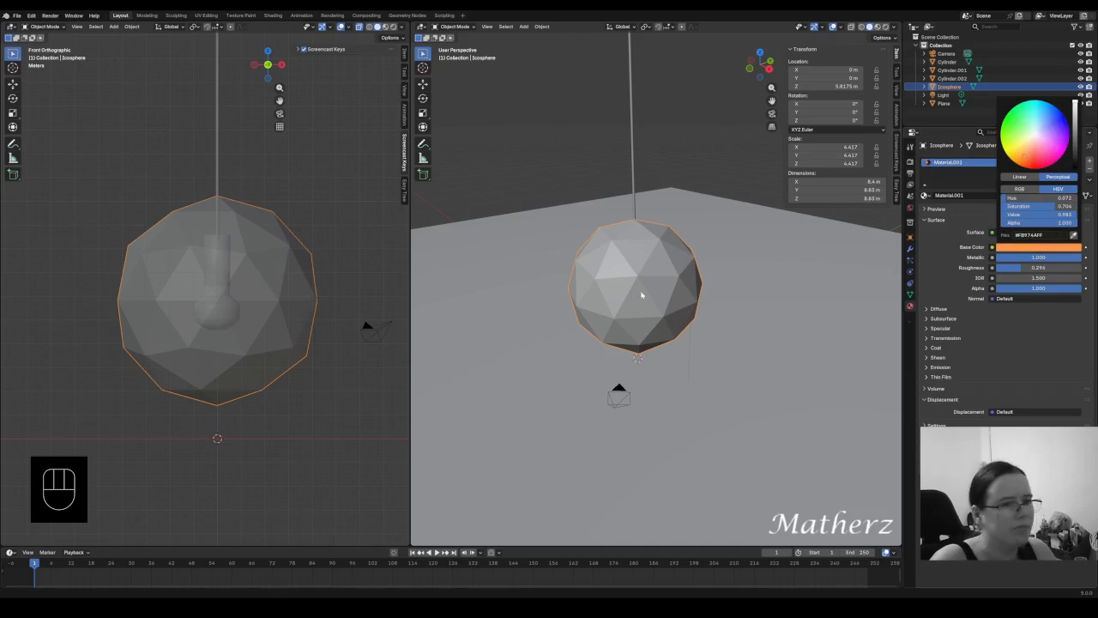
# Switch the perspective view to rendered shading, add a Wireframe modifier to the ico sphere, and deselect it.
pyautogui.click(886, 30)
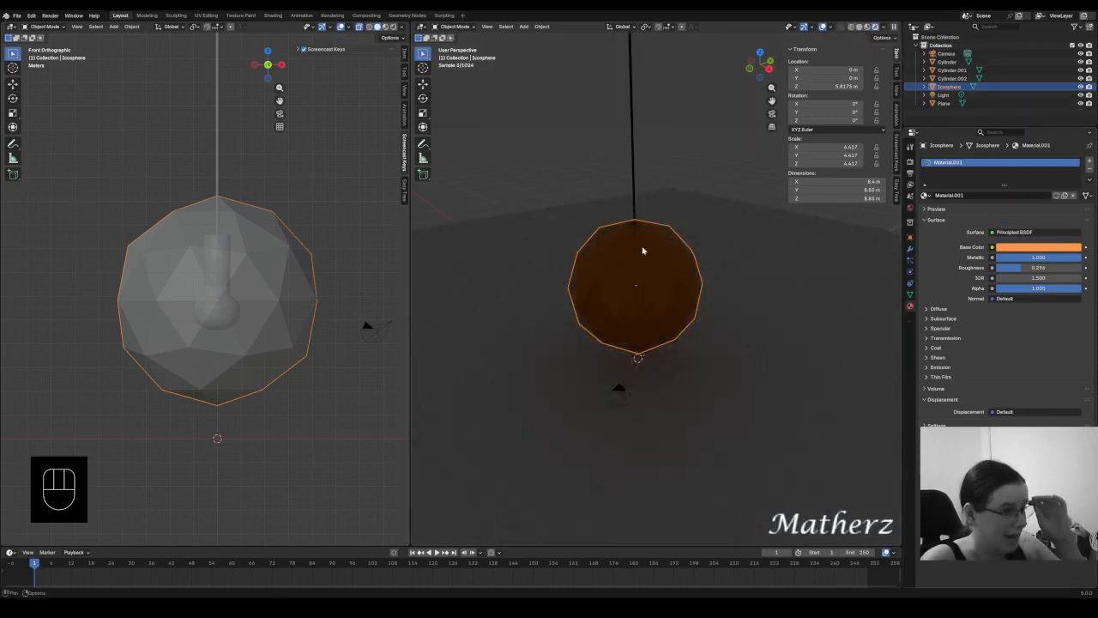
pyautogui.click(911, 249)
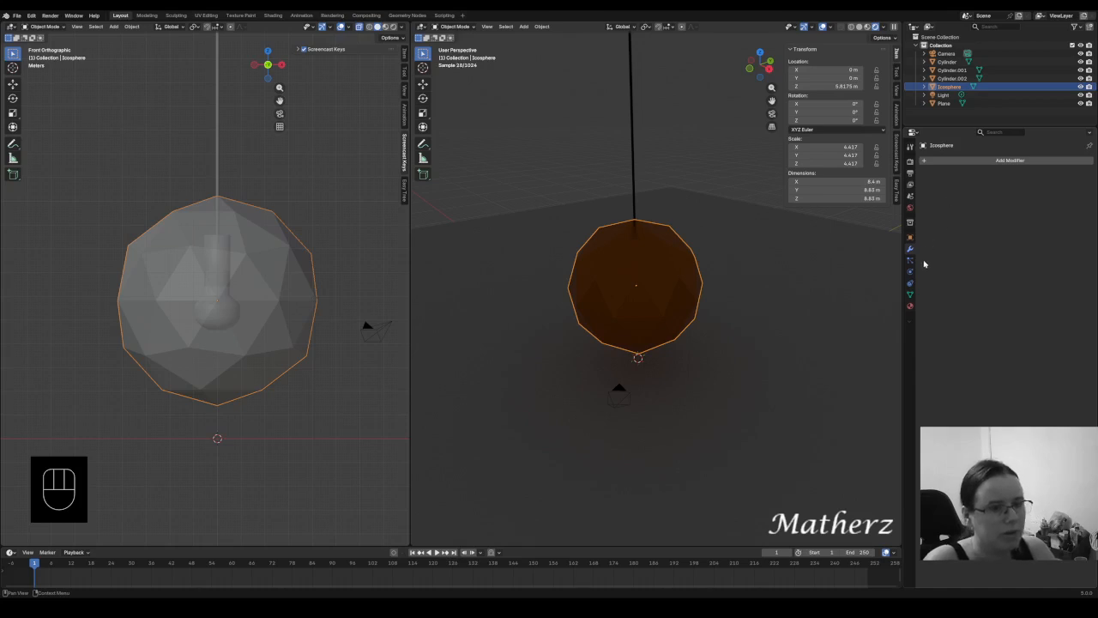
pyautogui.click(988, 161)
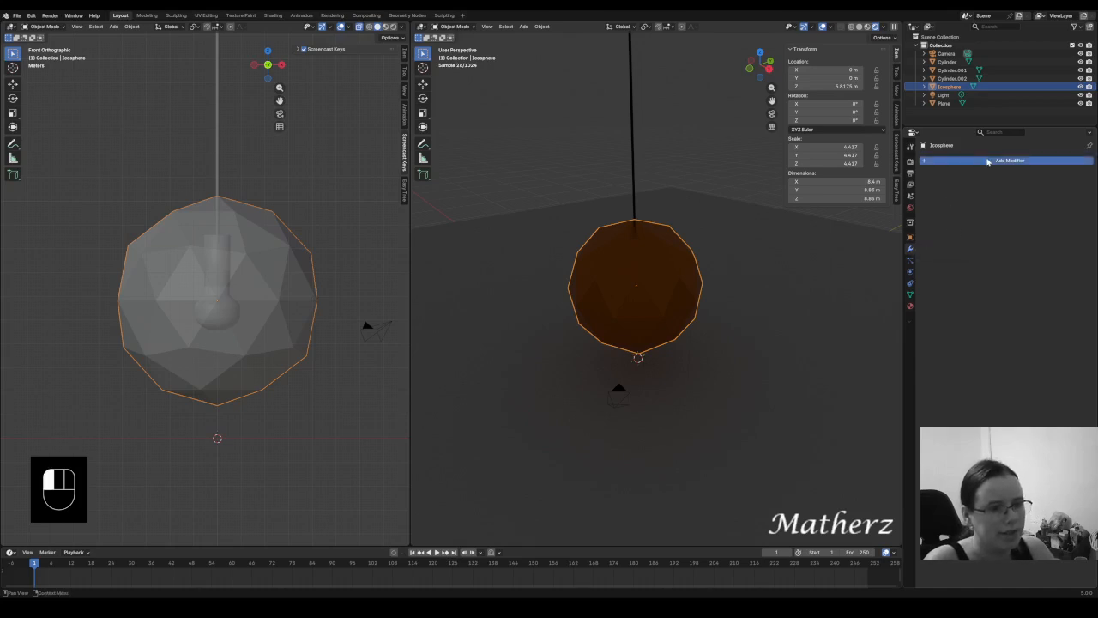
pyautogui.click(987, 161)
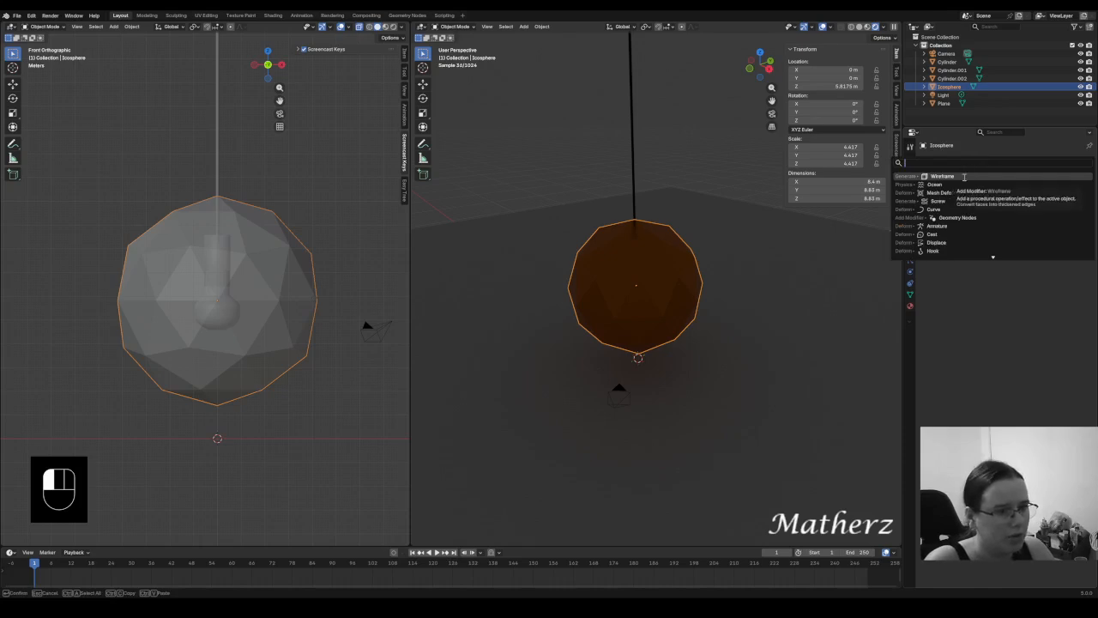
pyautogui.click(964, 177)
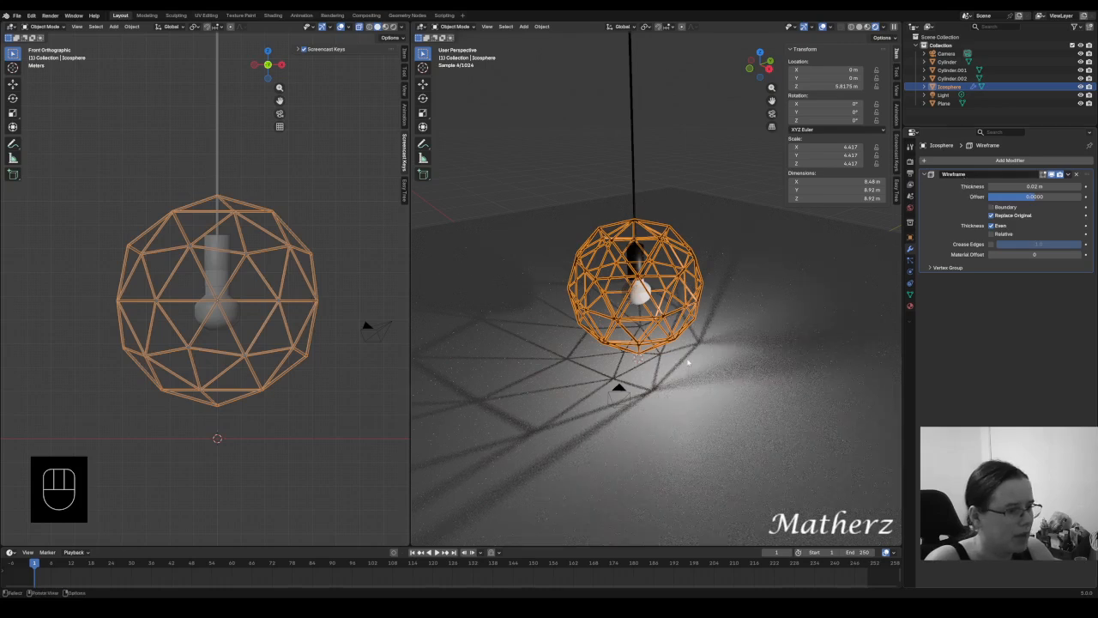
pyautogui.click(572, 147)
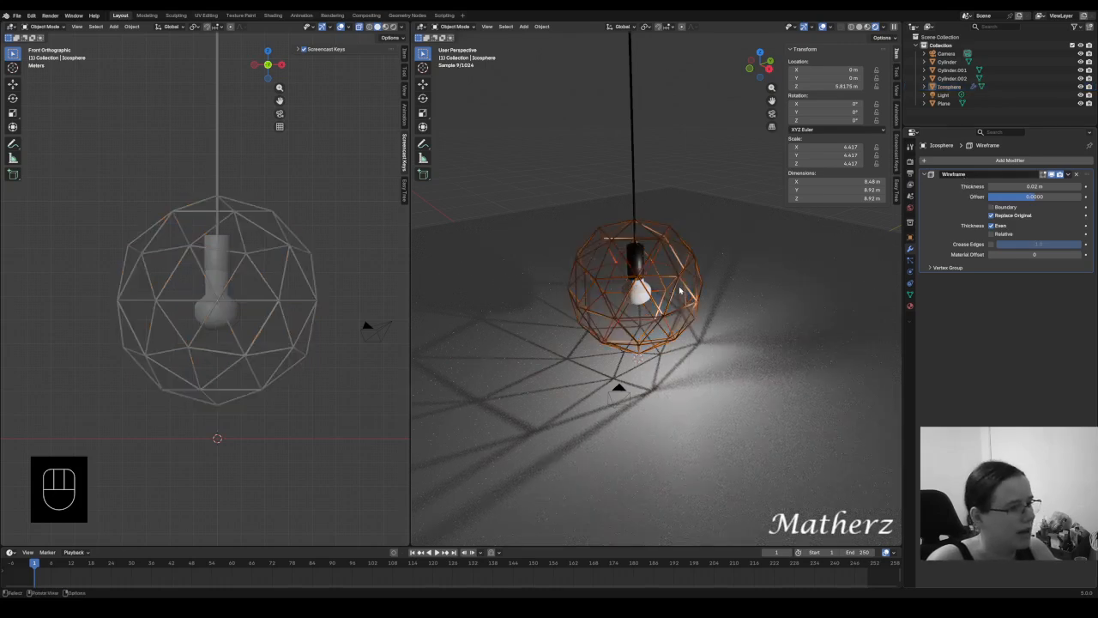
# Delete the light object near the edge of the wireframe shade.
pyautogui.moveTo(680, 292); pyautogui.dragTo(623, 327, button='middle')
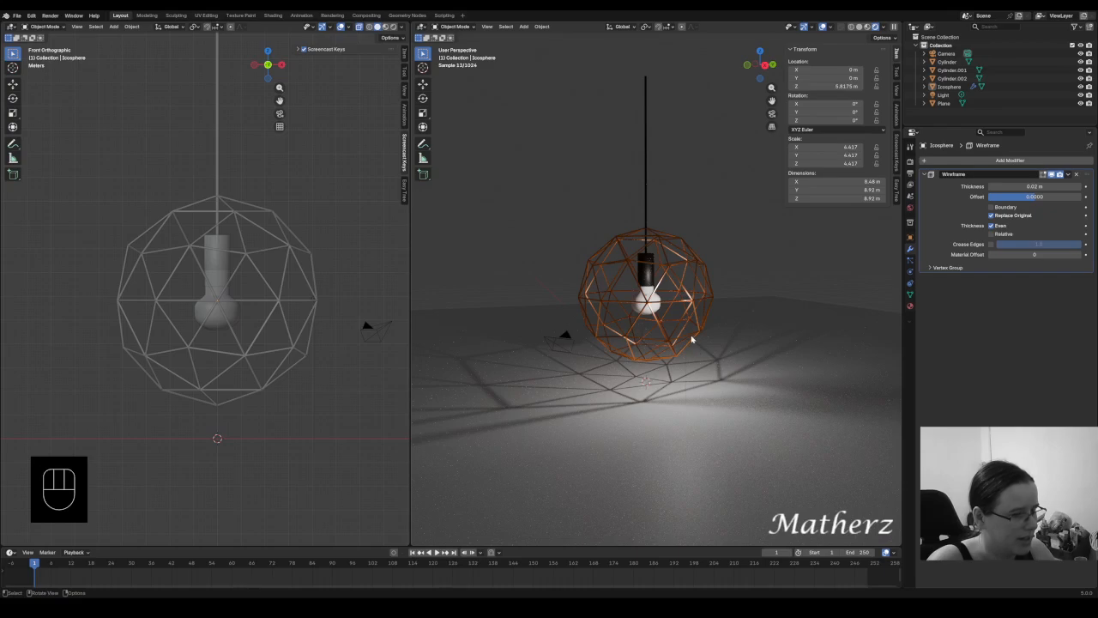
pyautogui.moveTo(690, 345); pyautogui.dragTo(716, 339, button='middle')
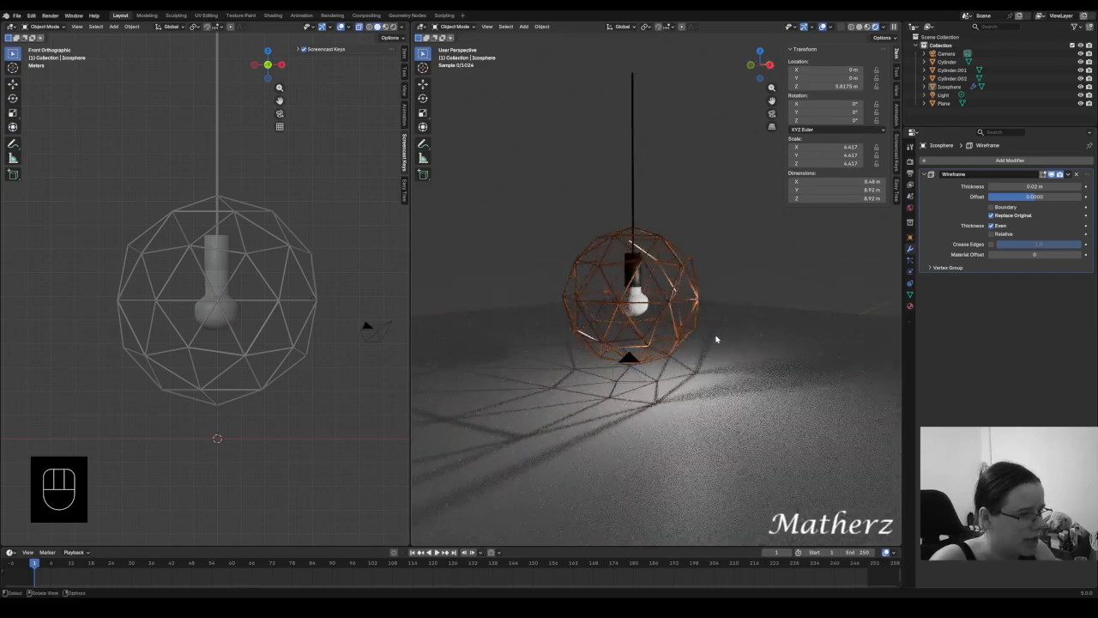
pyautogui.scroll(2, 716, 339)
pyautogui.scroll(3, 716, 339)
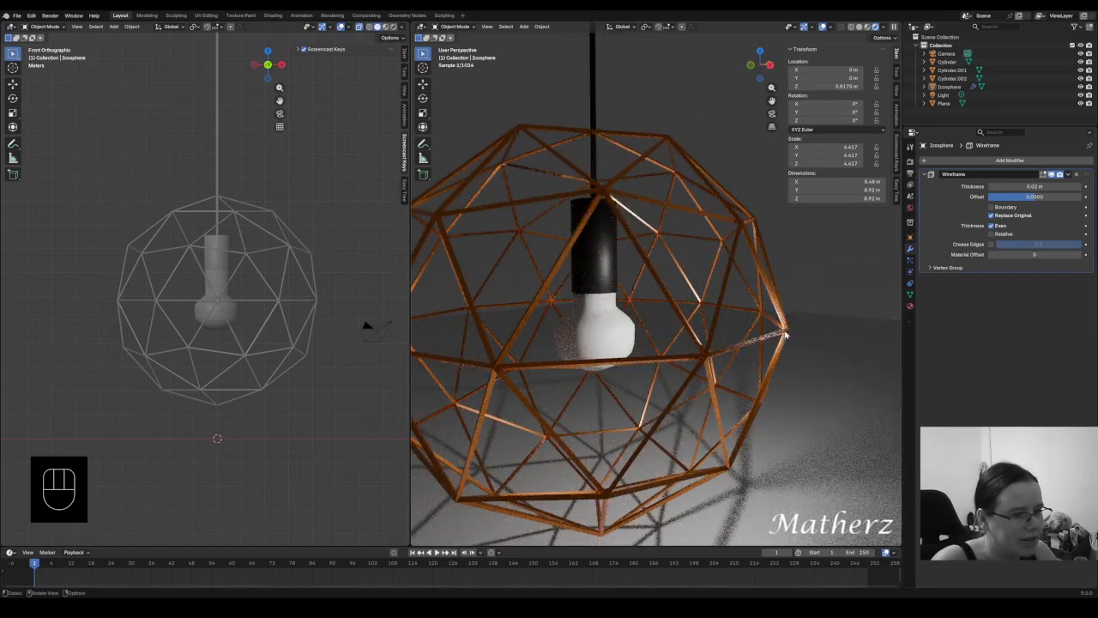
pyautogui.click(773, 327)
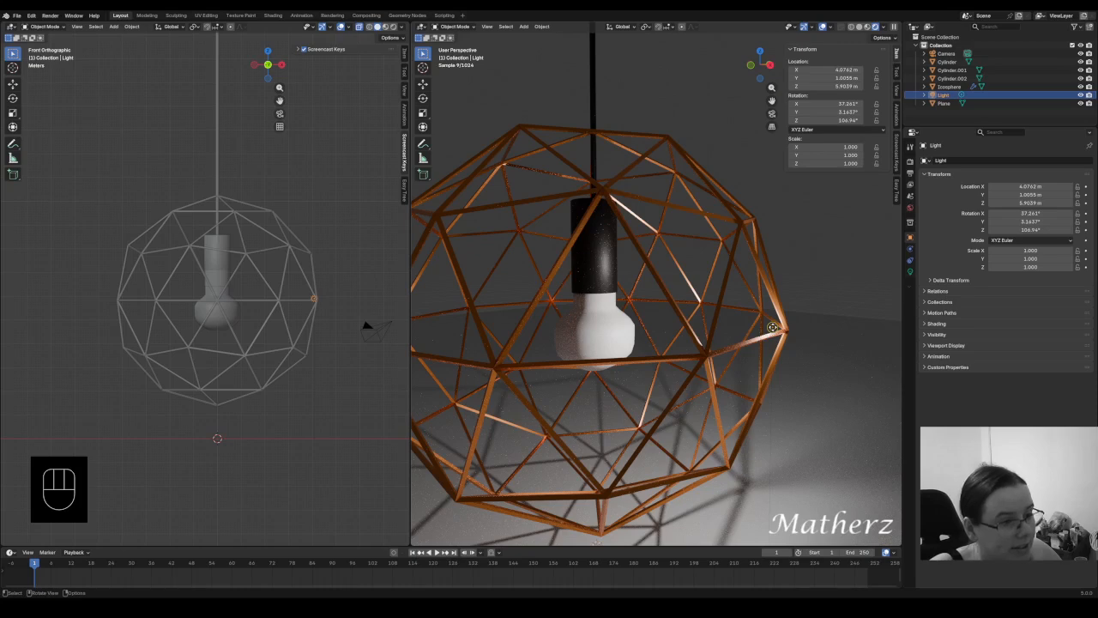
pyautogui.press('Delete')
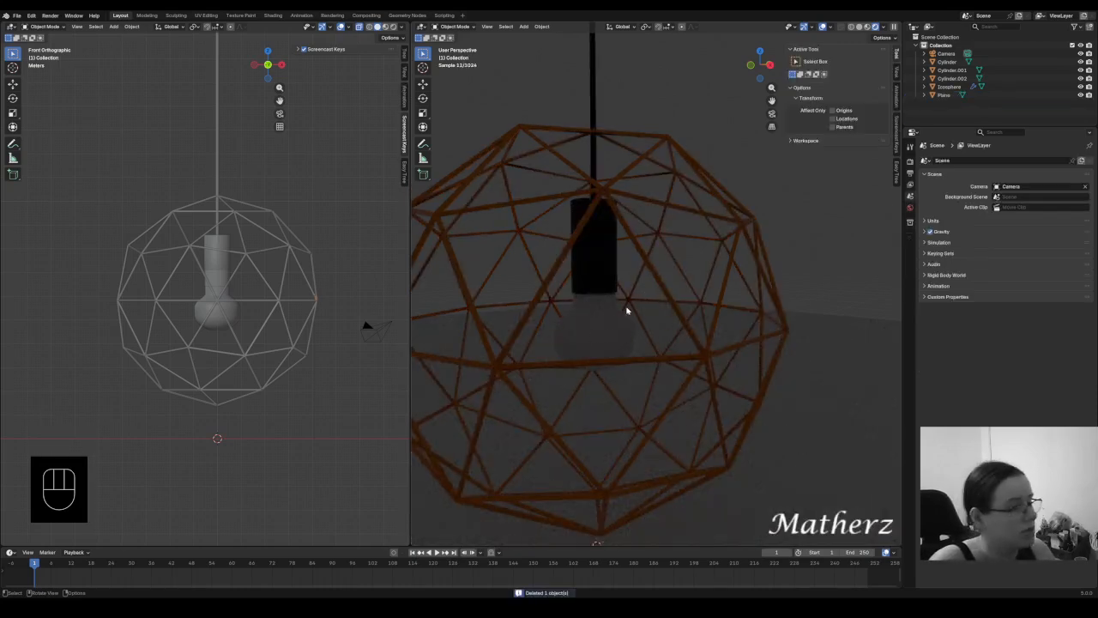
# Select the bulb, give it a new material, and rename the material as light.
pyautogui.click(603, 329)
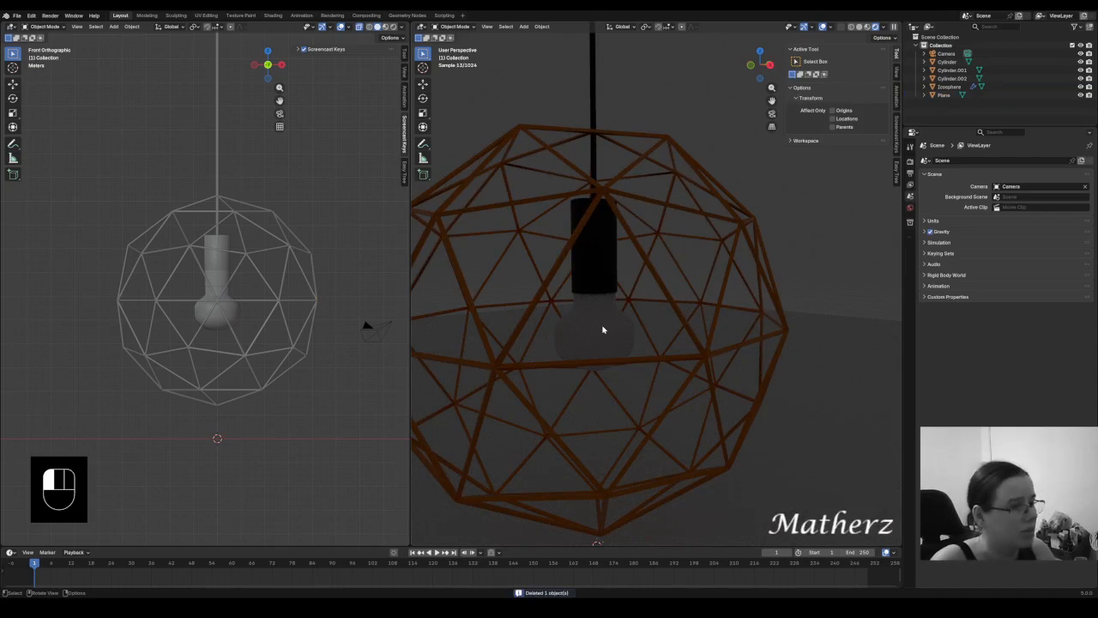
pyautogui.click(602, 329)
pyautogui.click(603, 329)
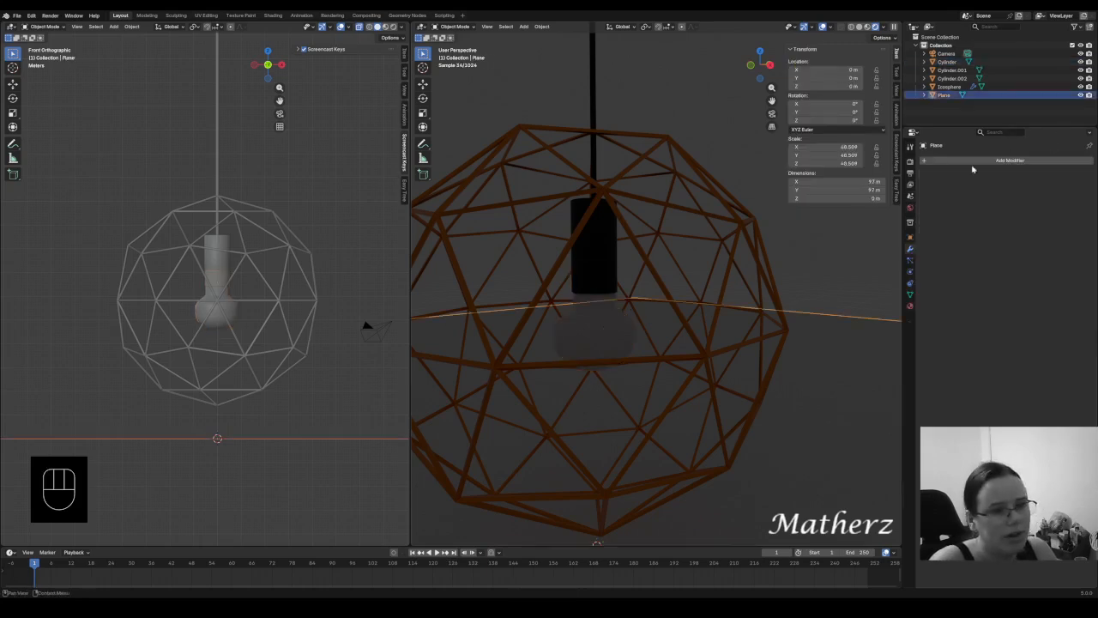
pyautogui.click(580, 325)
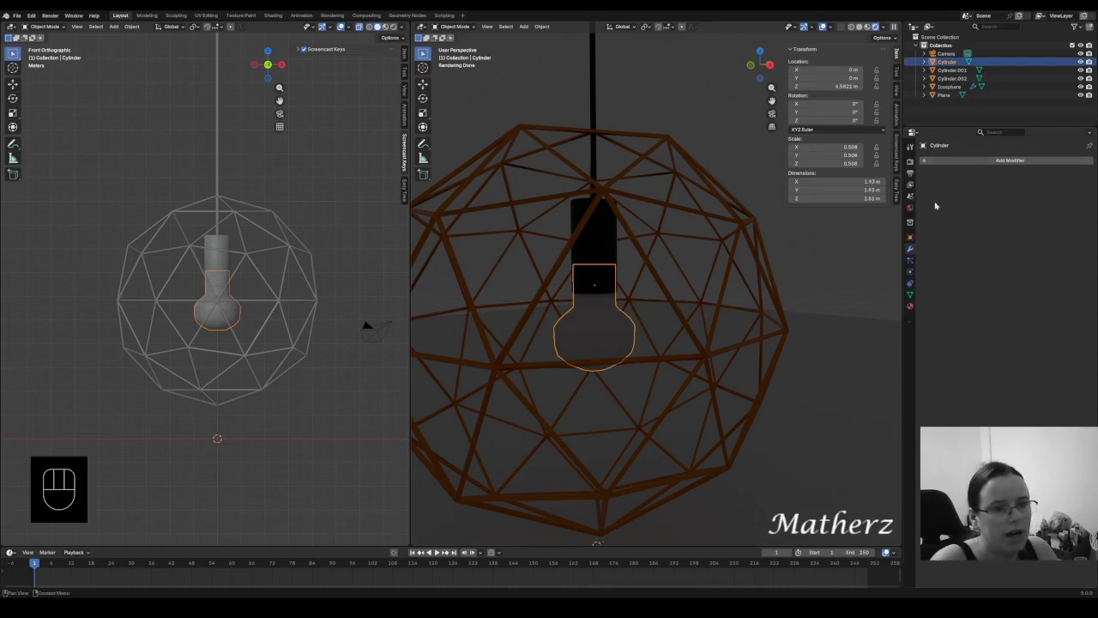
pyautogui.click(910, 307)
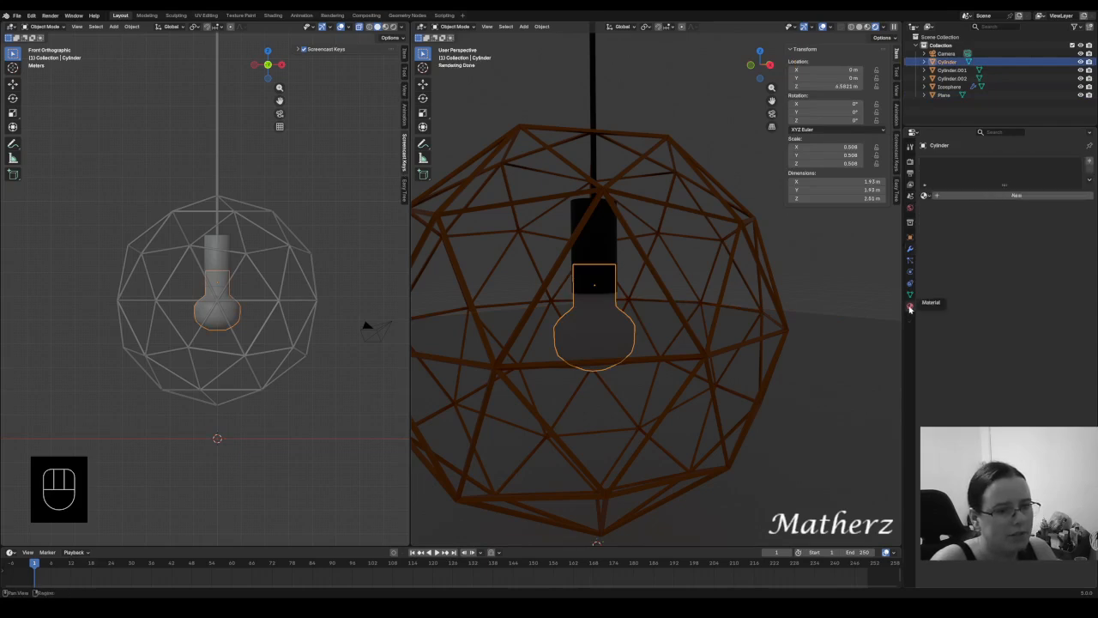
pyautogui.click(987, 195)
pyautogui.click(949, 161)
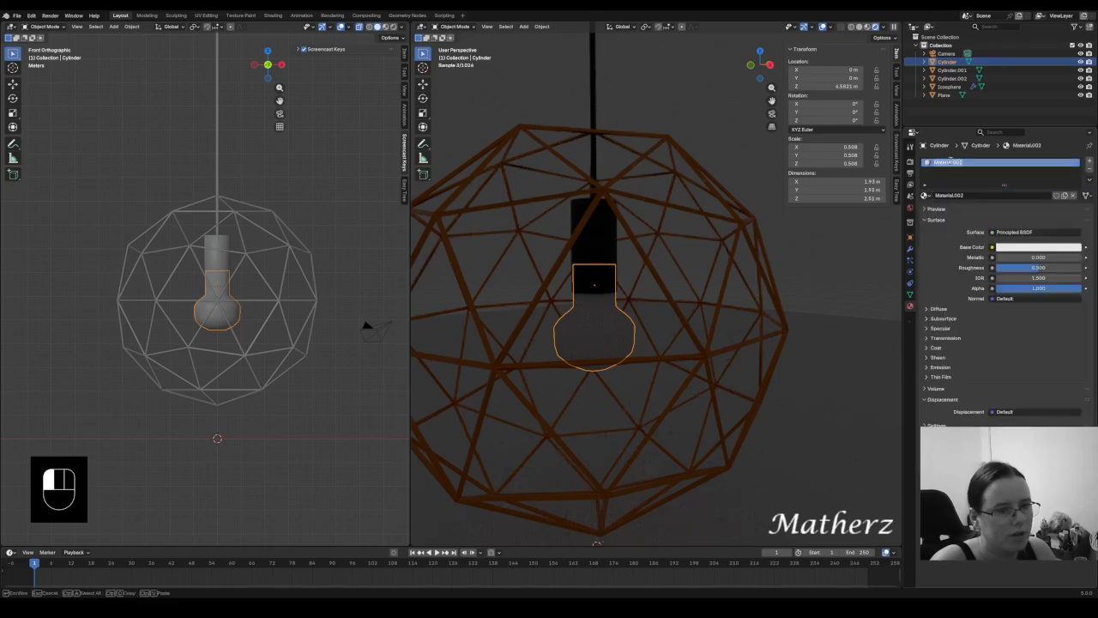
pyautogui.press('BackSpace')
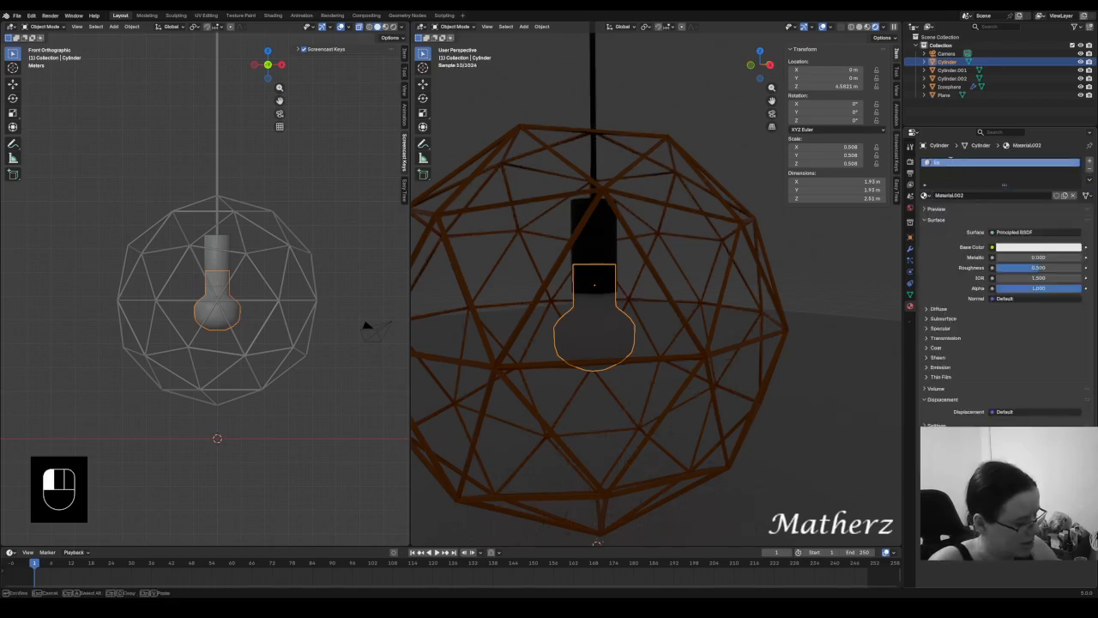
pyautogui.write('light')
pyautogui.press('Return')
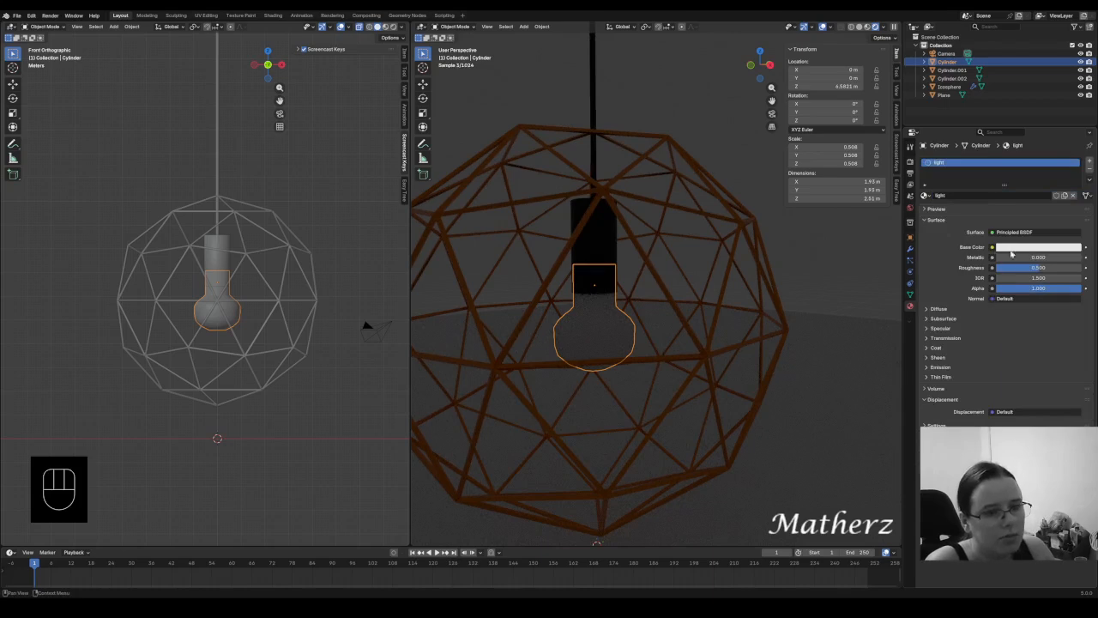
# Change the light material's surface to Emission and set its strength to 6.3.
pyautogui.click(1044, 233)
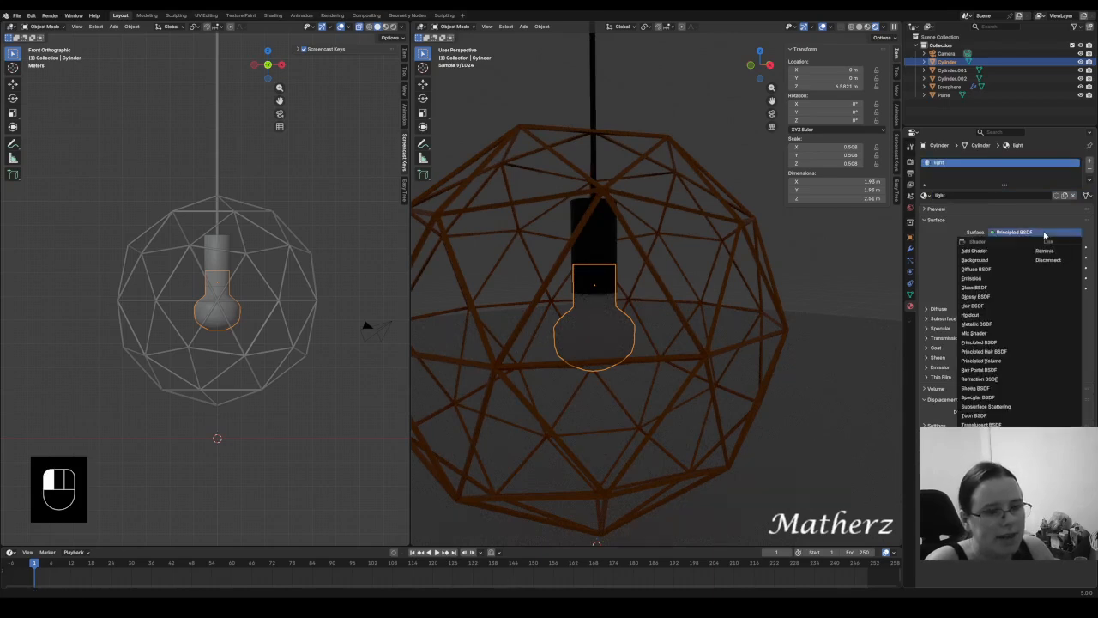
pyautogui.click(1008, 280)
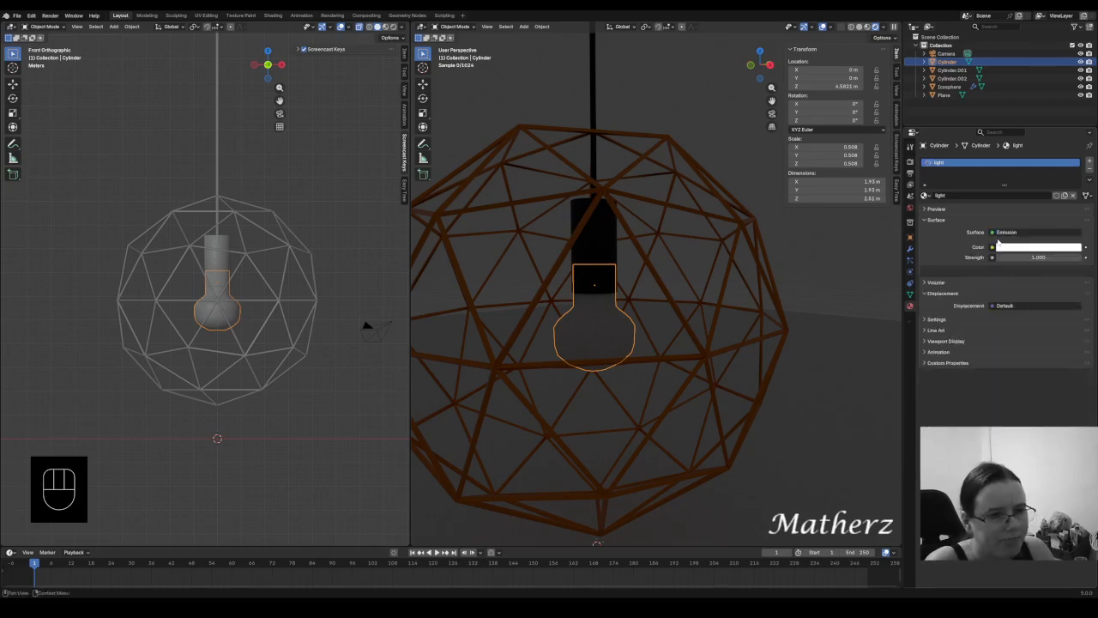
pyautogui.click(1014, 248)
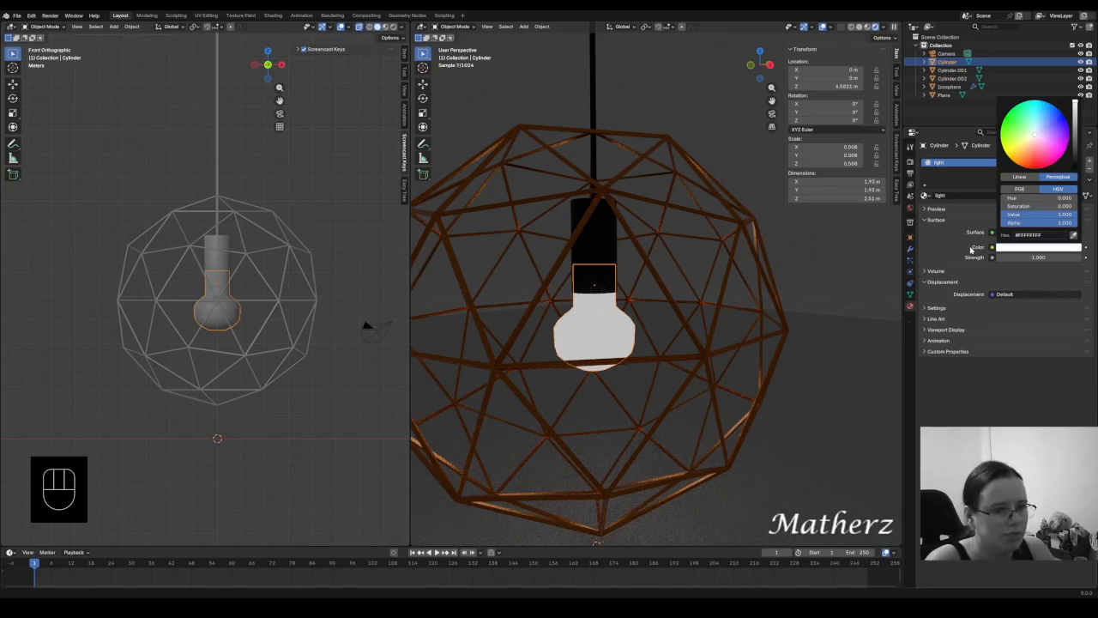
pyautogui.click(1038, 258)
pyautogui.moveTo(1038, 257); pyautogui.dragTo(1094, 257)
pyautogui.scroll(-6, 719, 425)
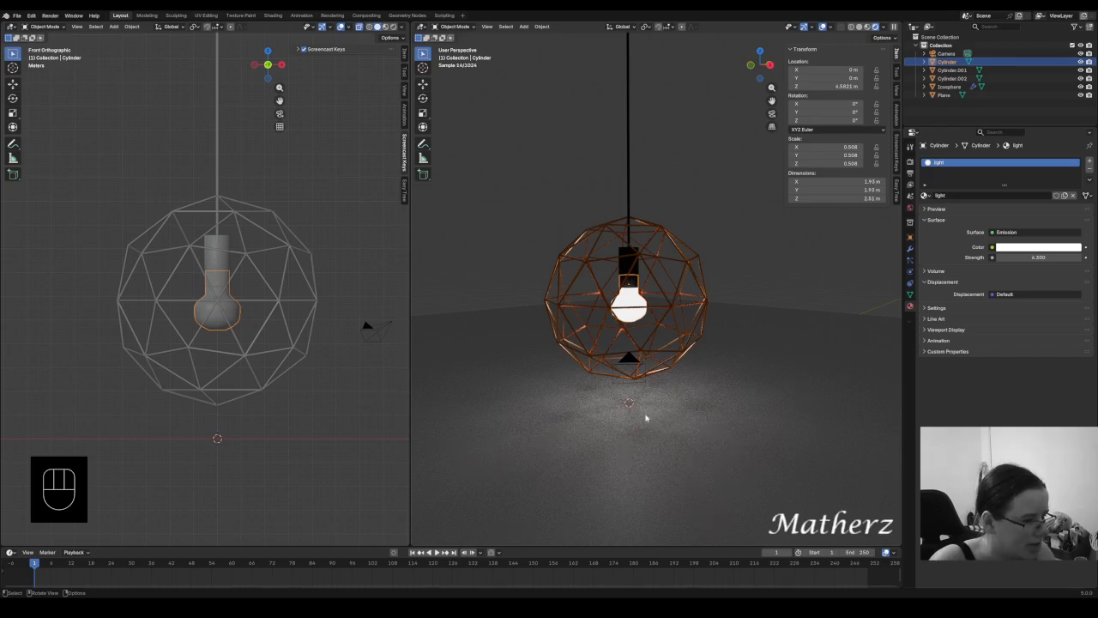
# Select the floor plane and raise it along Z to just beneath the wireframe shade.
pyautogui.click(645, 420)
pyautogui.click(638, 429)
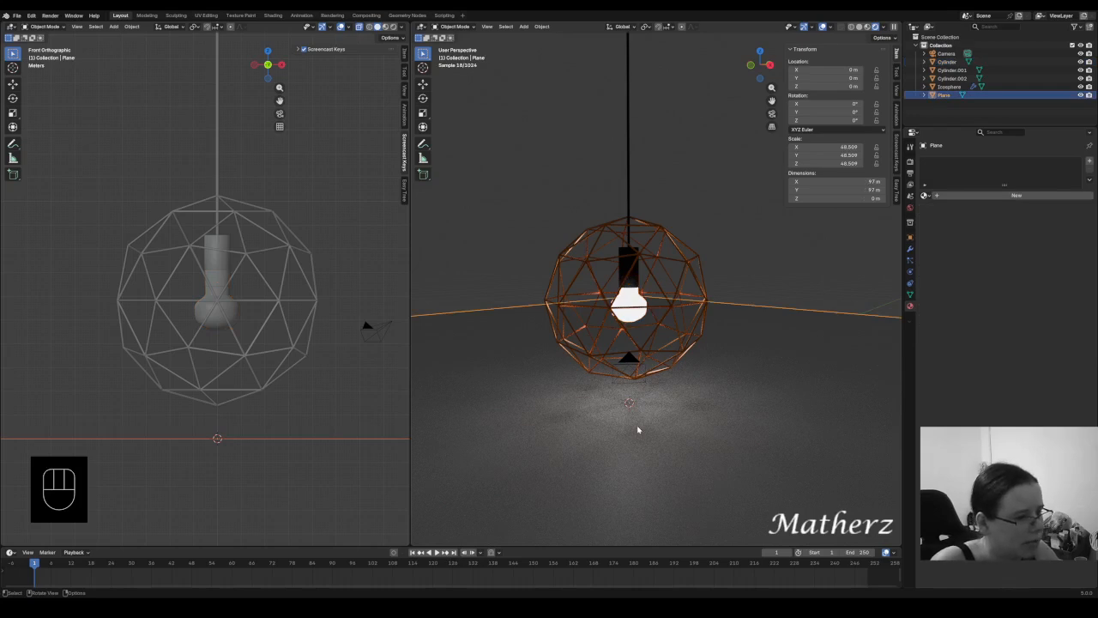
pyautogui.press('g')
pyautogui.press('z')
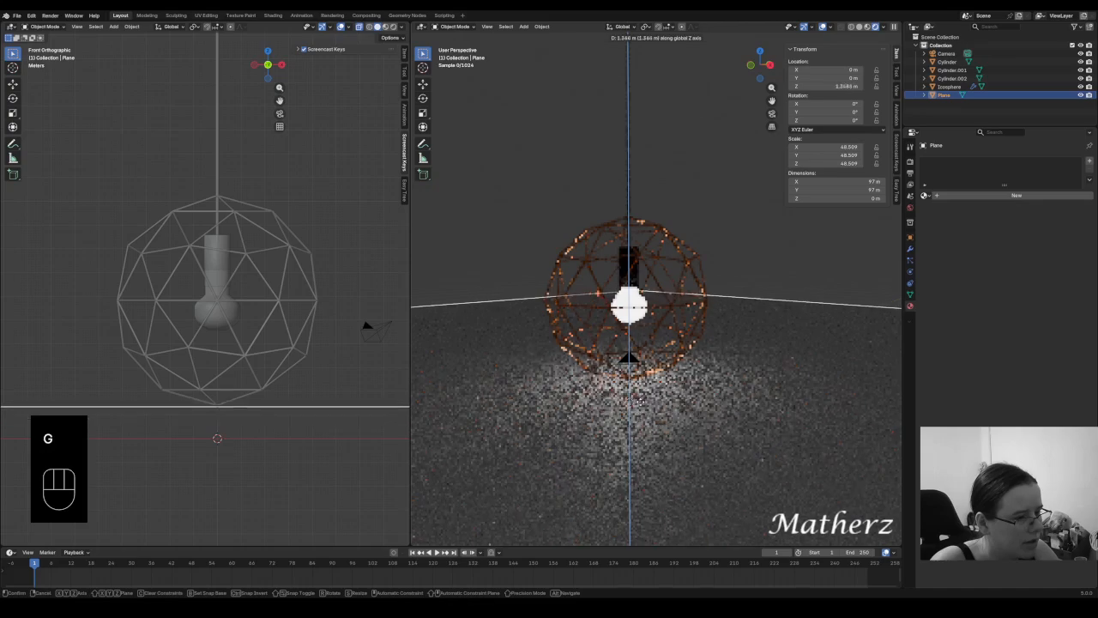
pyautogui.click(639, 397)
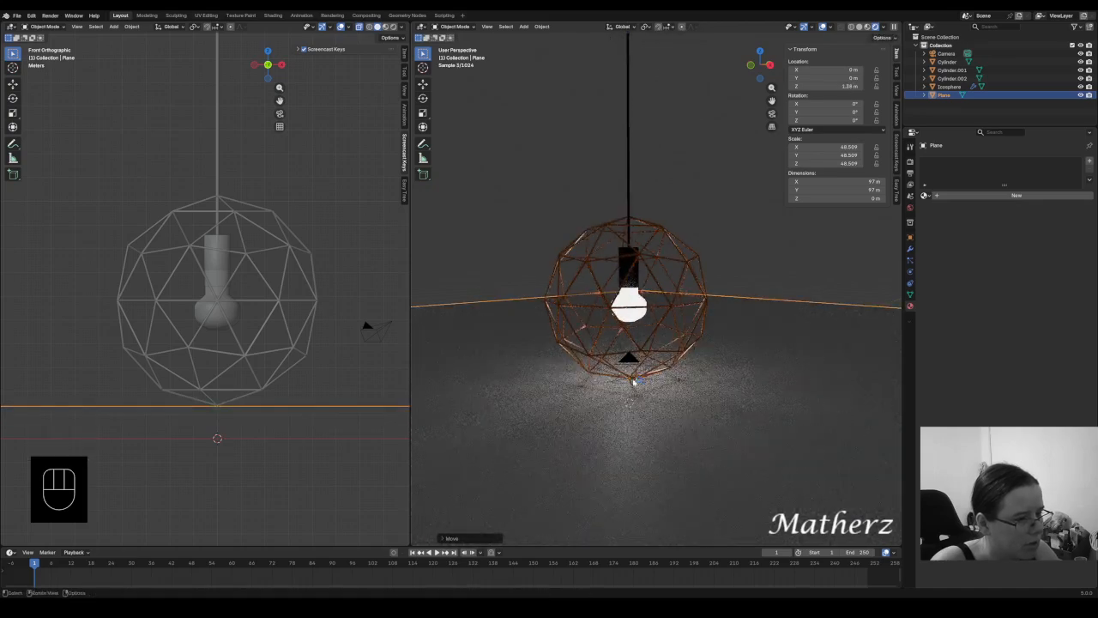
pyautogui.scroll(4, 632, 399)
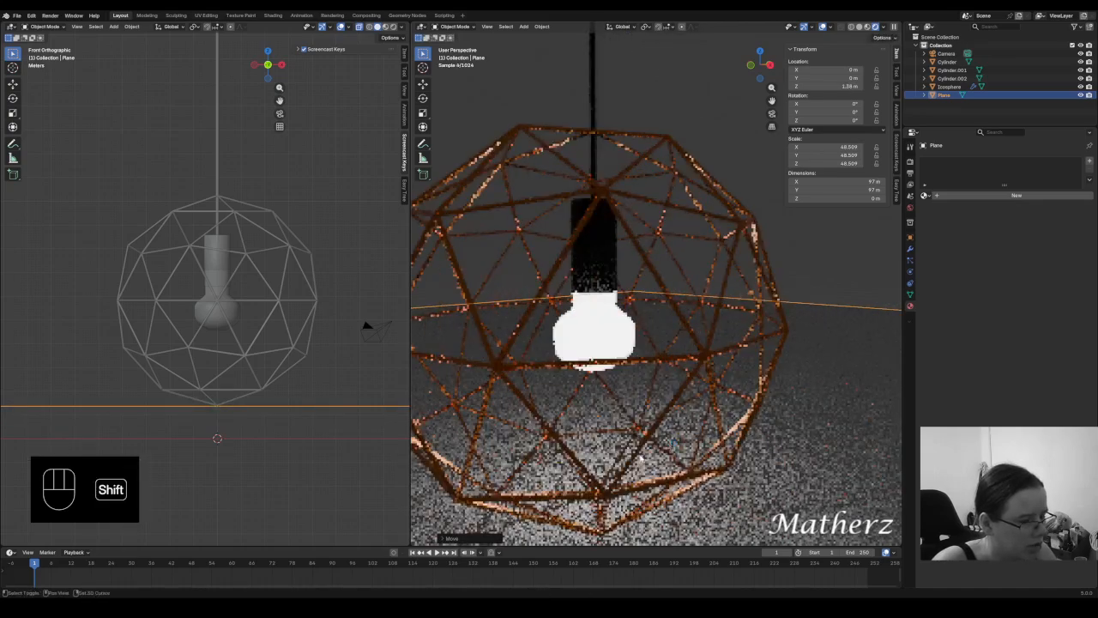
pyautogui.keyDown('shift'); pyautogui.moveTo(640, 457); pyautogui.dragTo(697, 296, button='middle'); pyautogui.keyUp('shift')
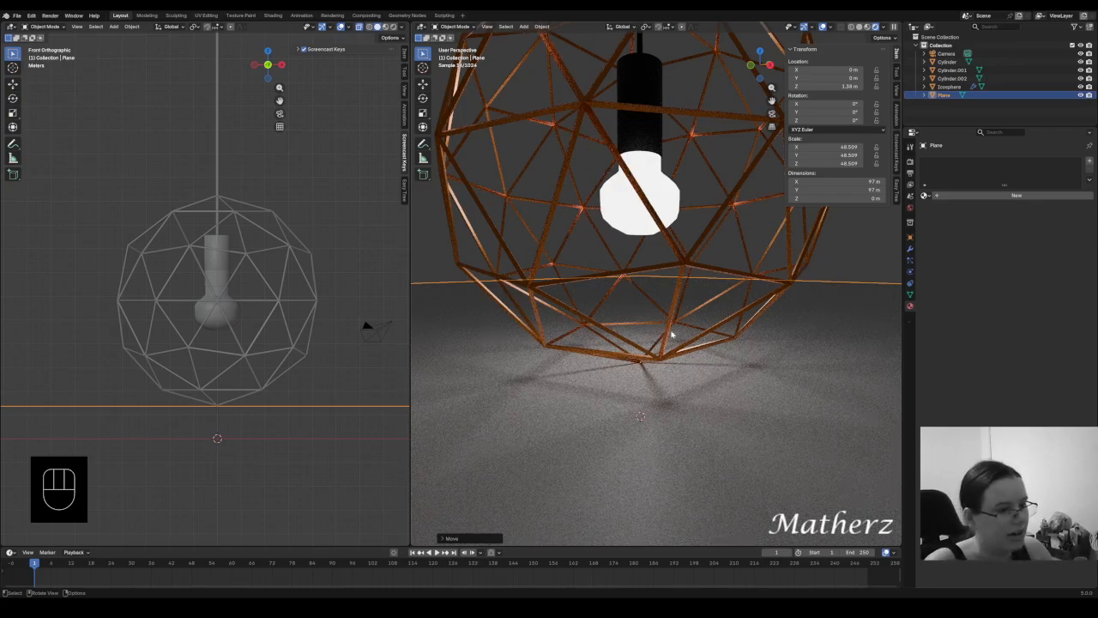
# Switch the perspective view to solid shading and lower the floor plane along Z to about -26.9 m.
pyautogui.scroll(-8, 671, 335)
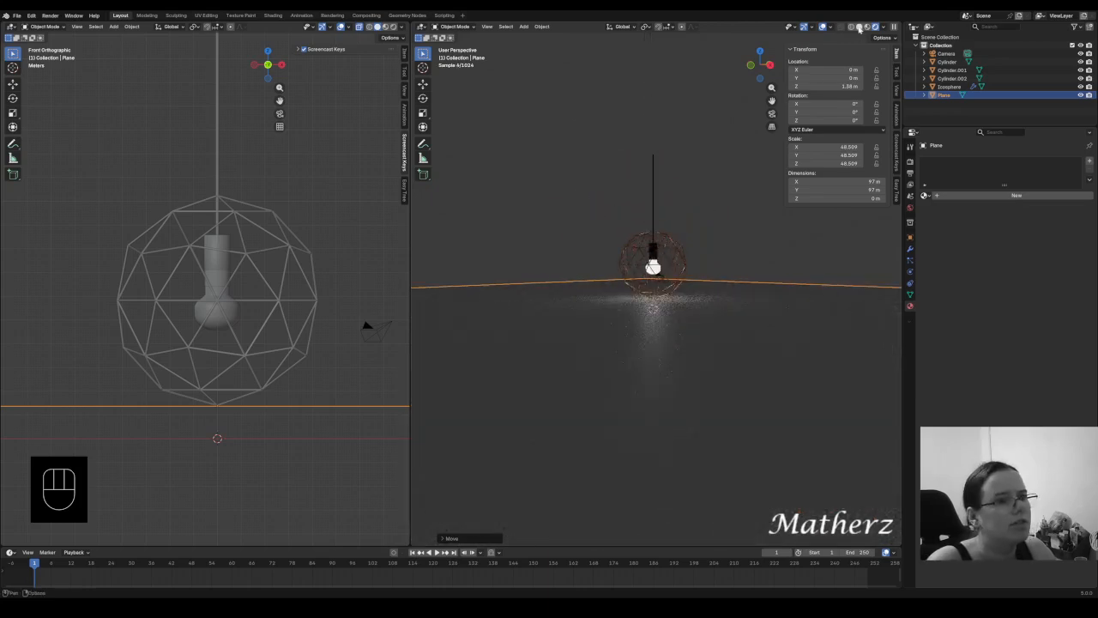
pyautogui.click(860, 28)
pyautogui.moveTo(723, 289); pyautogui.dragTo(709, 307, button='middle')
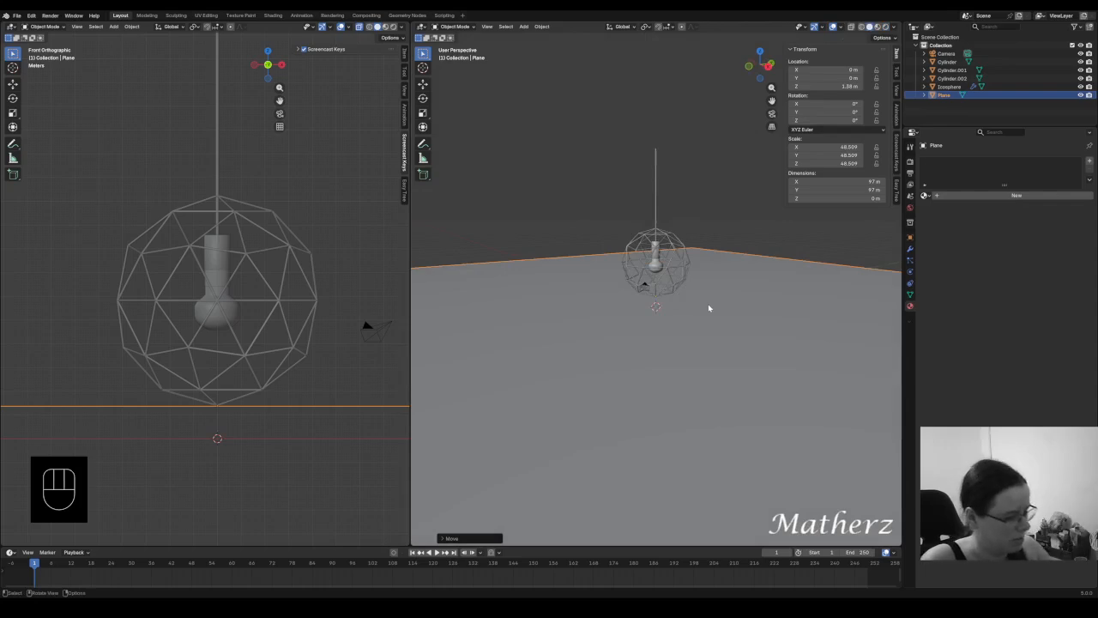
pyautogui.press('g')
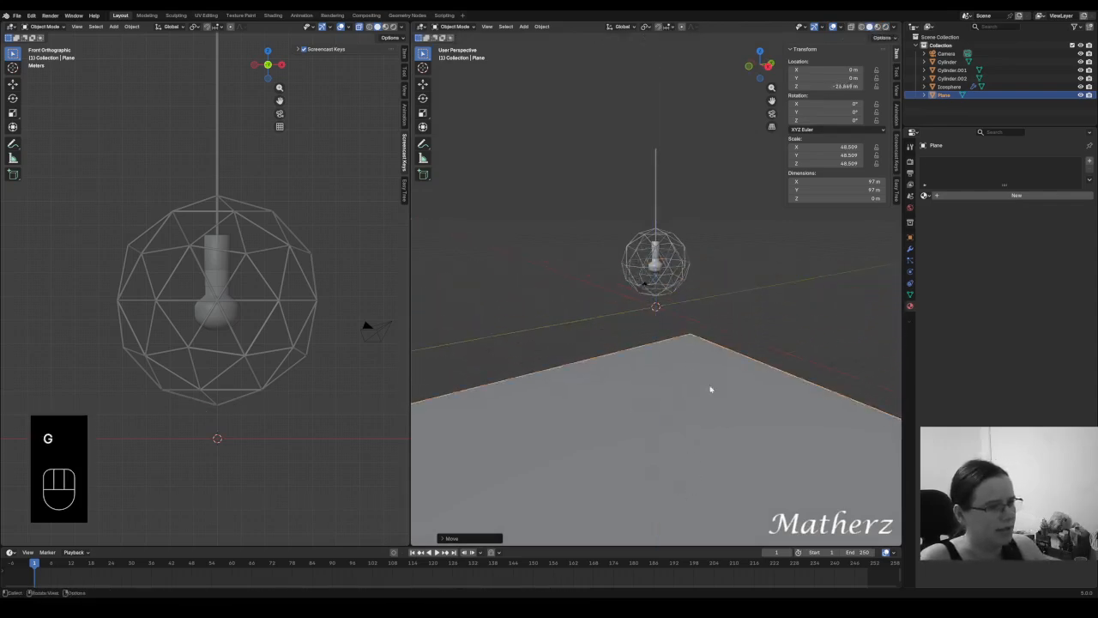
pyautogui.scroll(-5, 710, 390)
pyautogui.scroll(2, 711, 367)
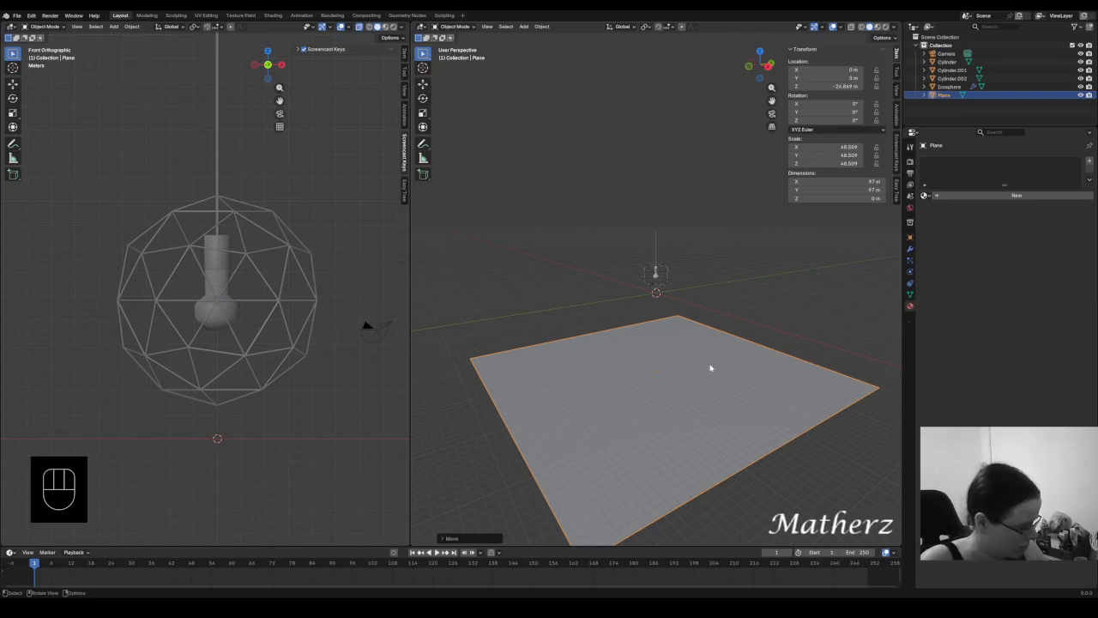
# Duplicate the floor plane and place the copy as a ceiling above the lamp, at about 17.9 m on Z.
pyautogui.hotkey('shift', 'd')
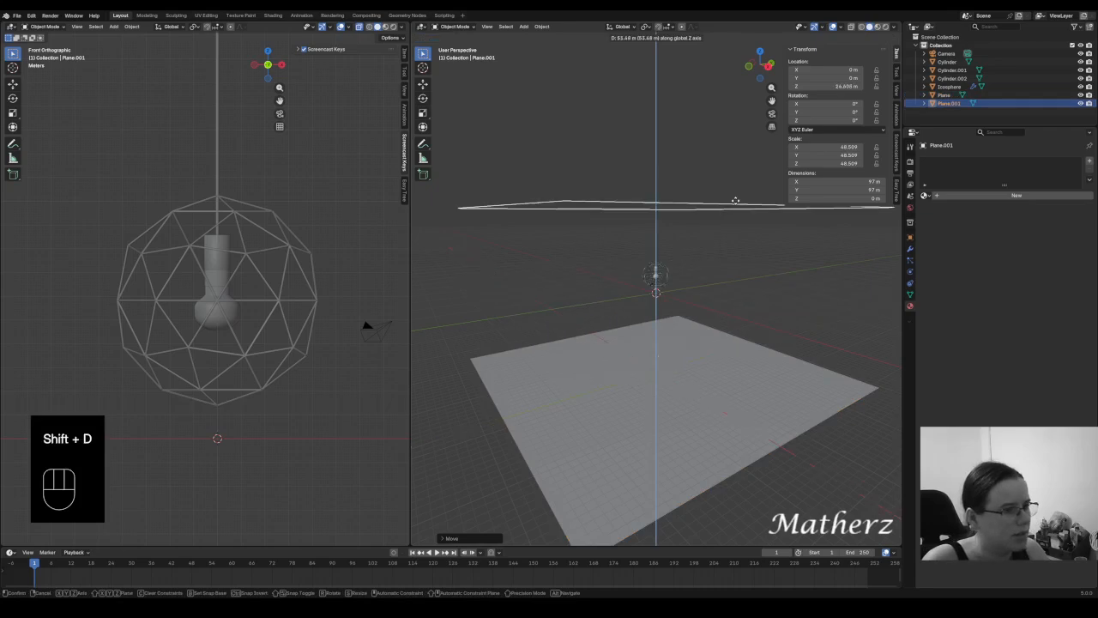
pyautogui.click(657, 276)
pyautogui.scroll(4, 657, 319)
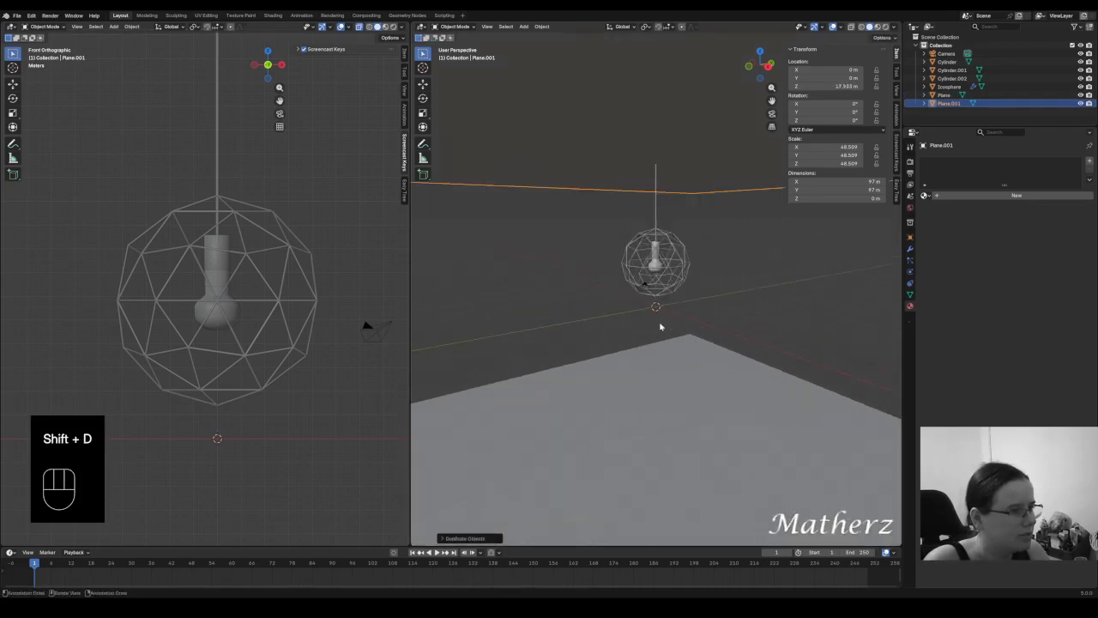
pyautogui.scroll(-5, 669, 318)
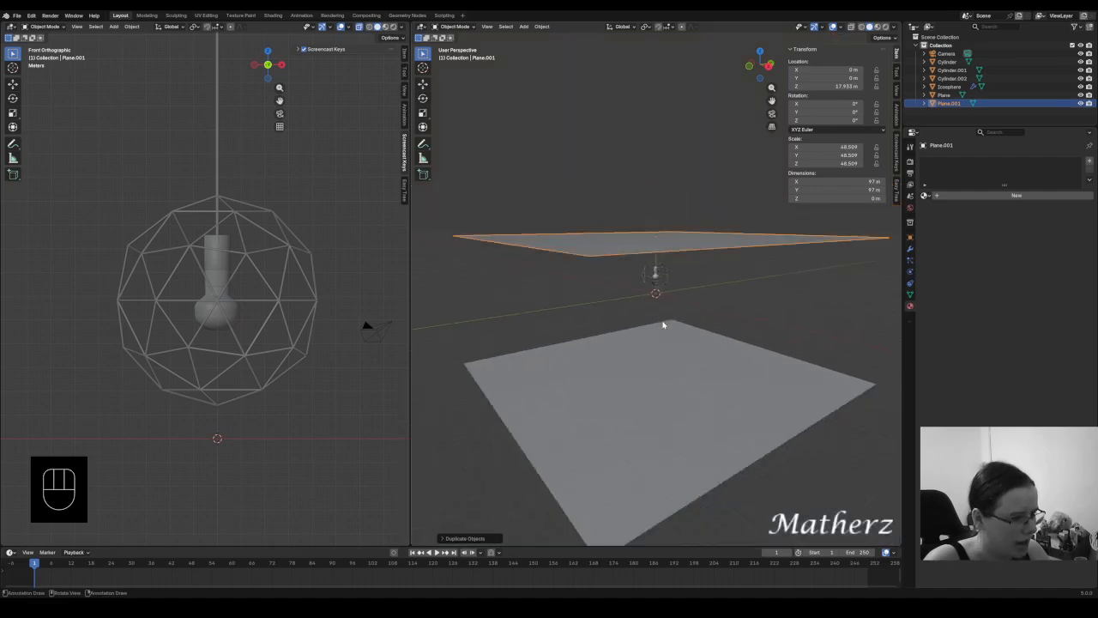
# In Edit Mode, extrude the floor plane's two far edges about 44.8 m up along Z as walls, and return to Object Mode.
pyautogui.click(683, 363)
pyautogui.click(455, 26)
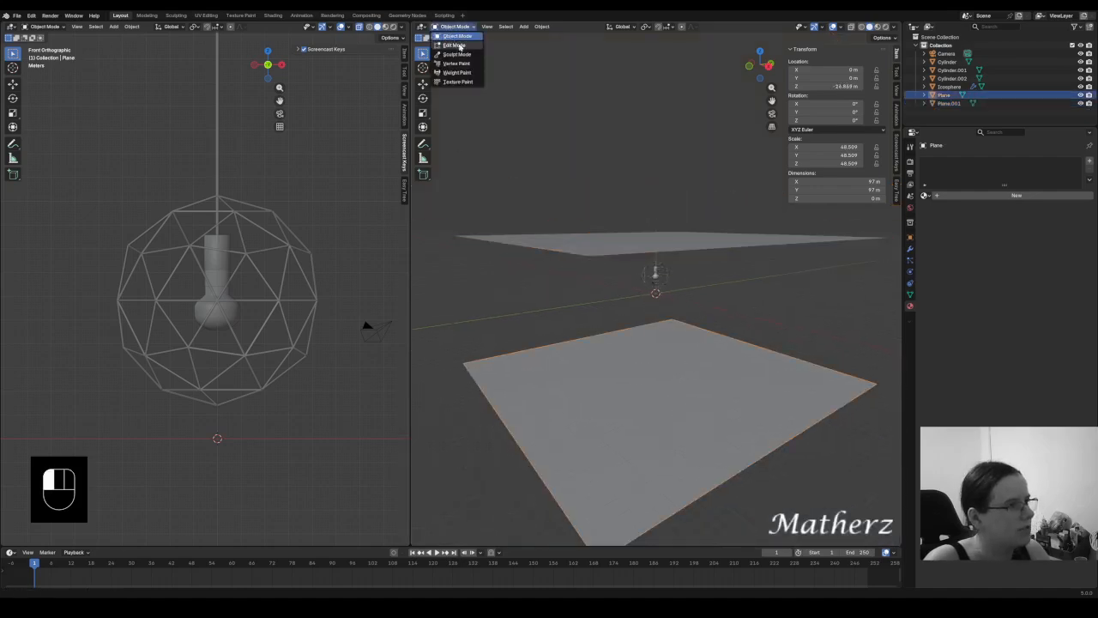
pyautogui.click(456, 44)
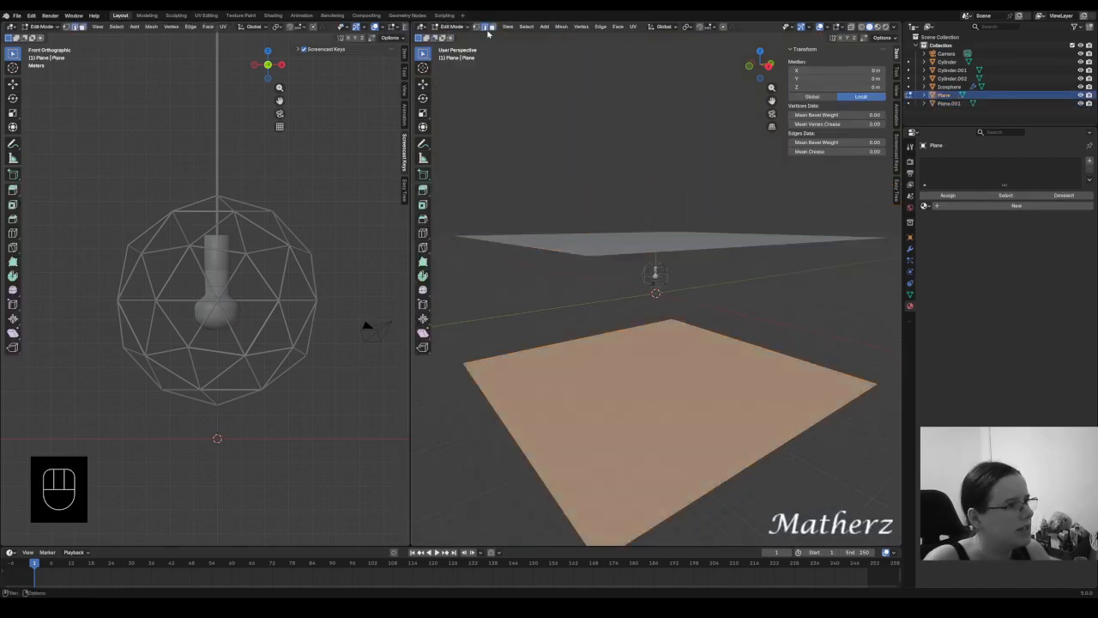
pyautogui.click(633, 324)
pyautogui.keyDown('shift'); pyautogui.click(742, 344); pyautogui.keyUp('shift')
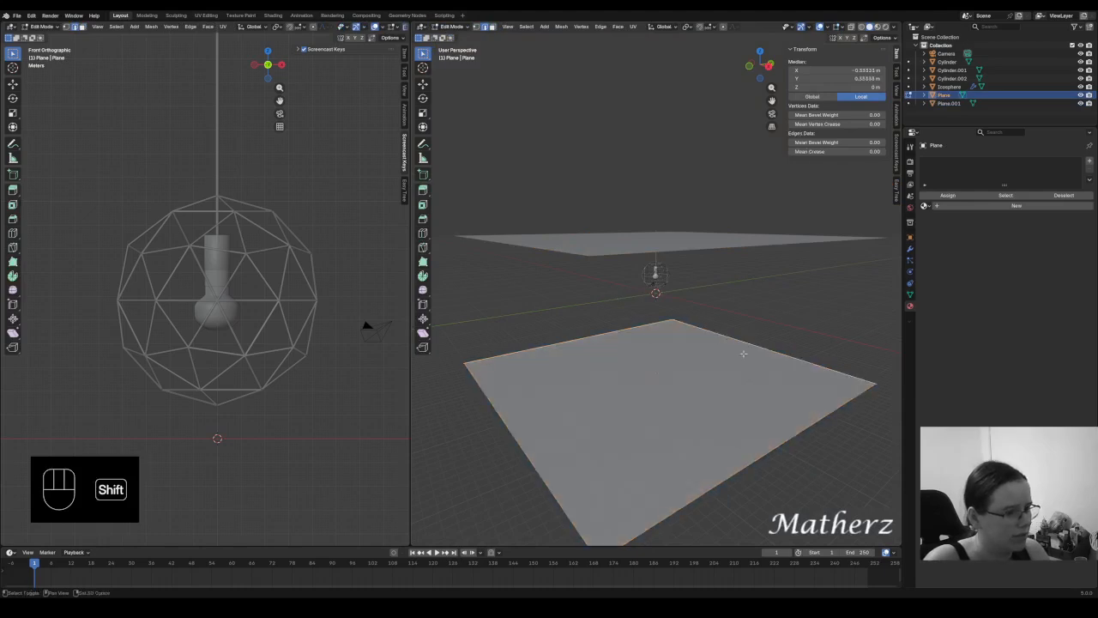
pyautogui.press('g')
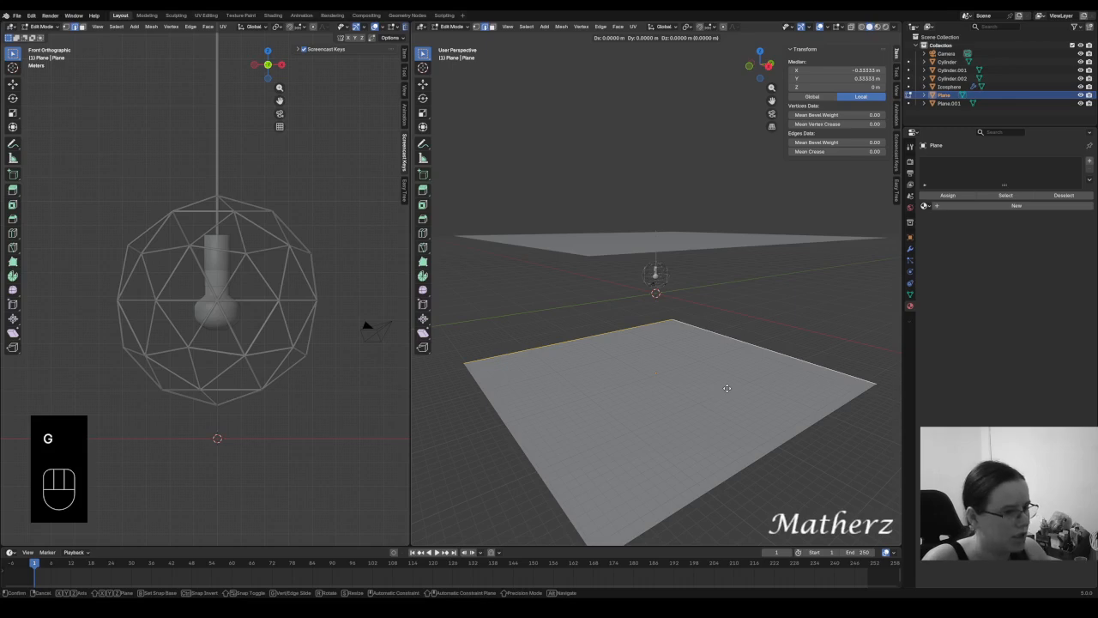
pyautogui.click(727, 387)
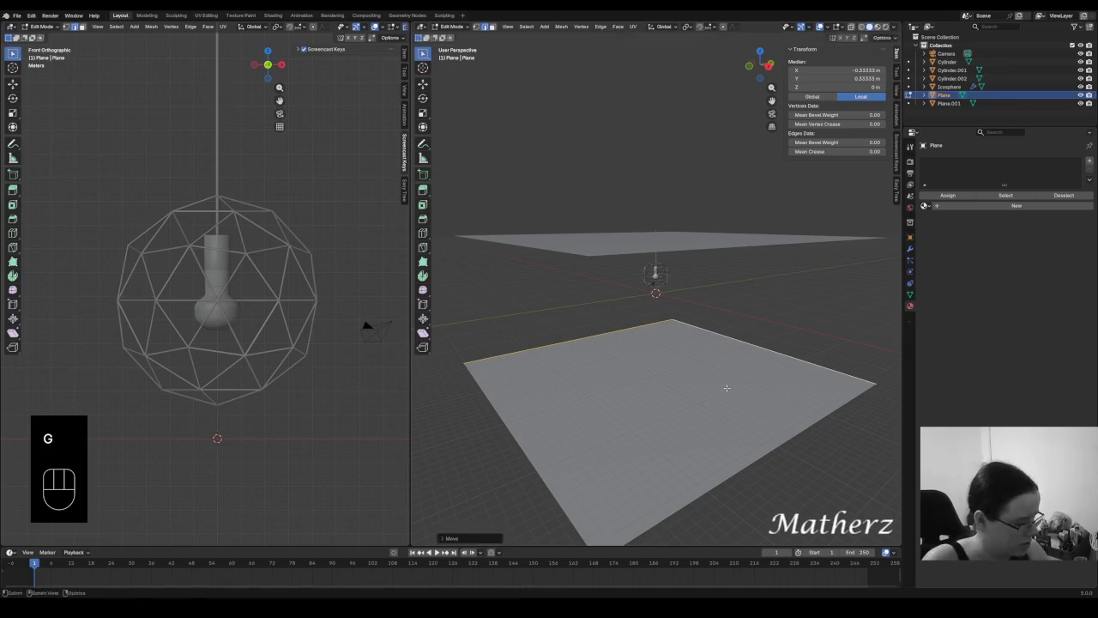
pyautogui.press('e')
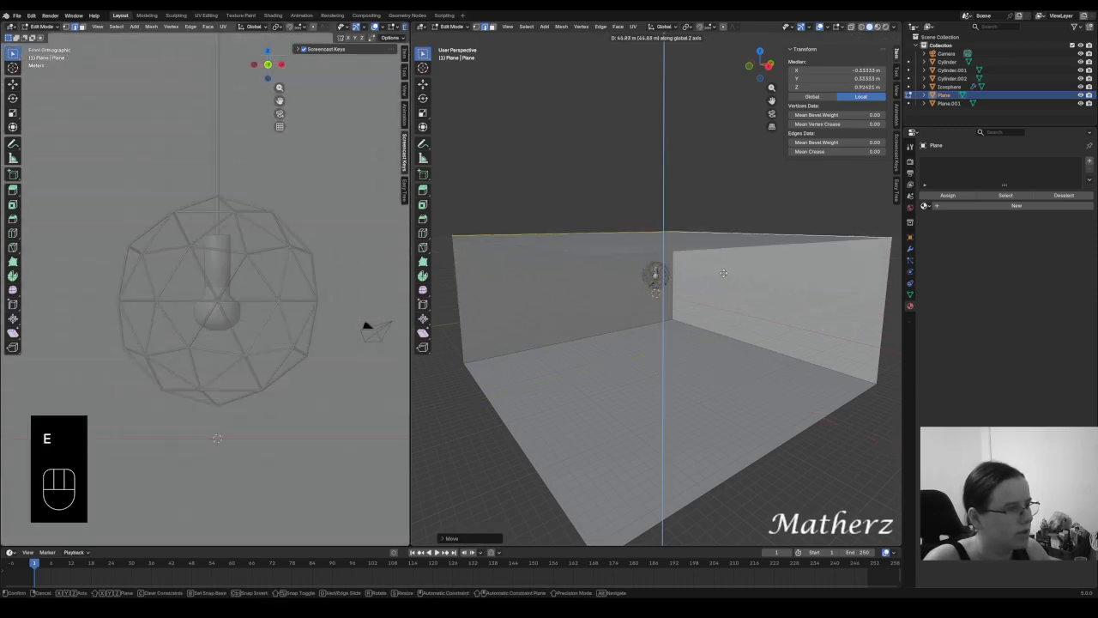
pyautogui.click(723, 273)
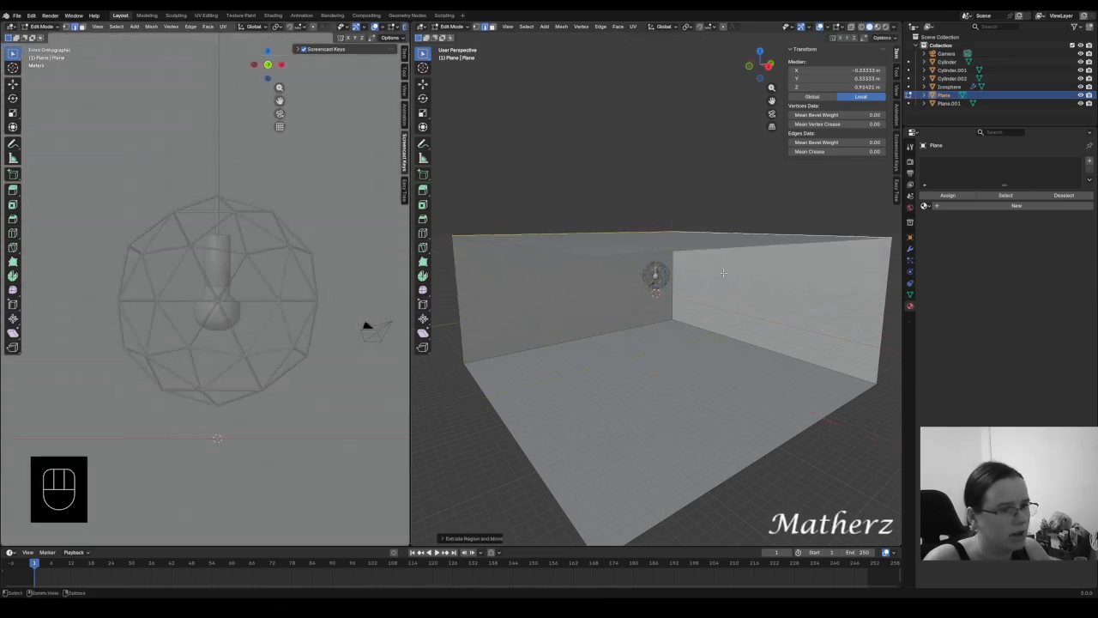
pyautogui.click(458, 27)
pyautogui.click(460, 40)
# Switch the perspective view of the room back to rendered shading and collapse the transform properties.
pyautogui.moveTo(699, 334); pyautogui.dragTo(678, 321, button='middle')
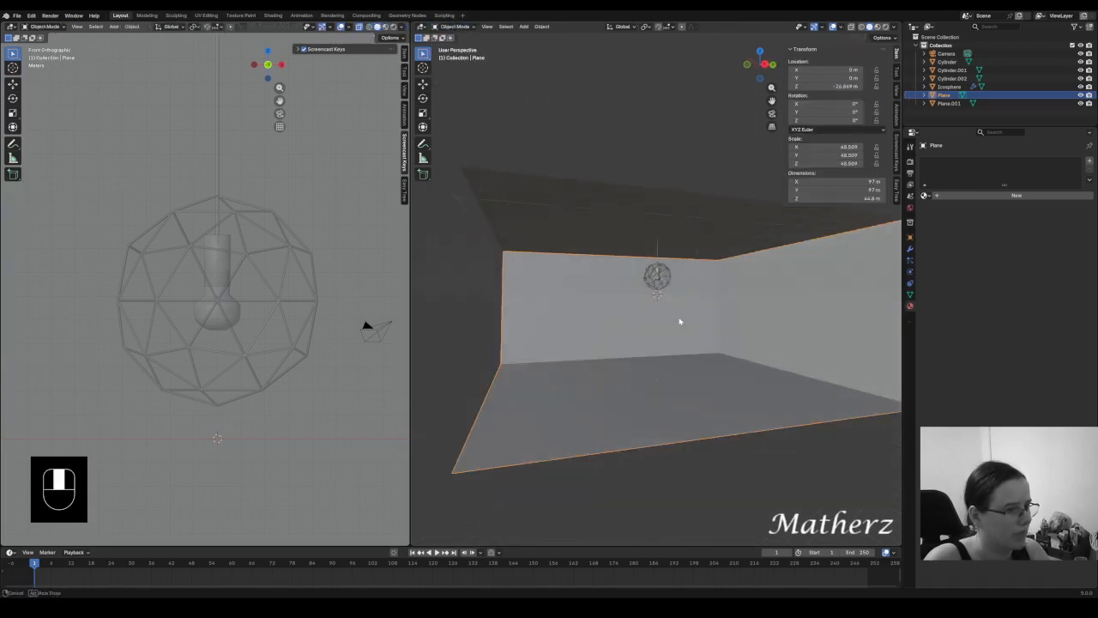
pyautogui.scroll(5, 652, 351)
pyautogui.moveTo(647, 358); pyautogui.dragTo(667, 362, button='middle')
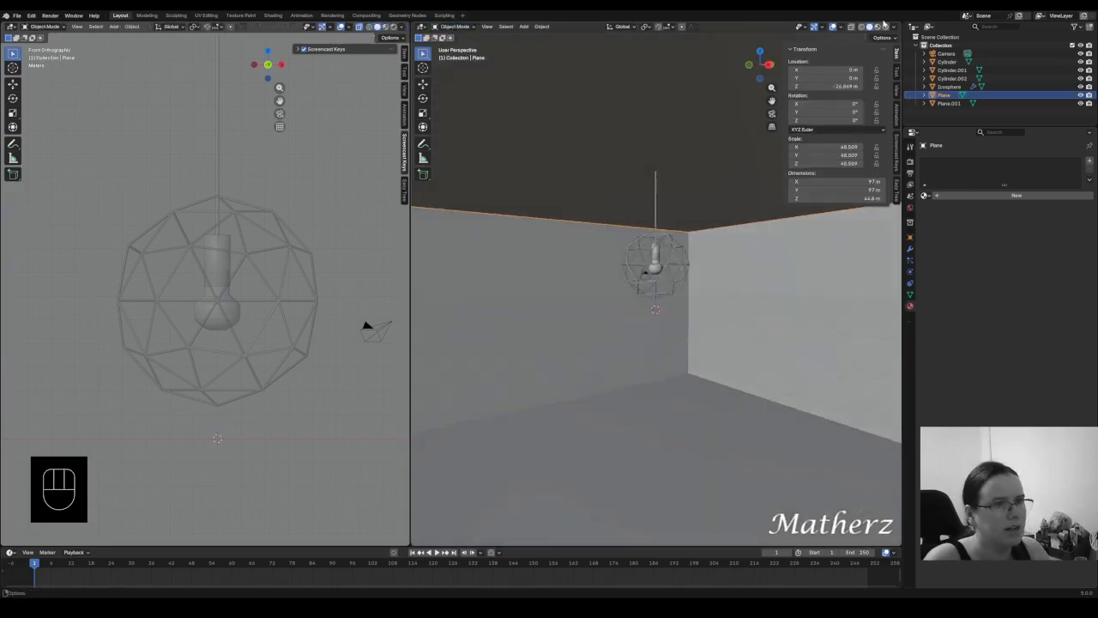
pyautogui.click(883, 26)
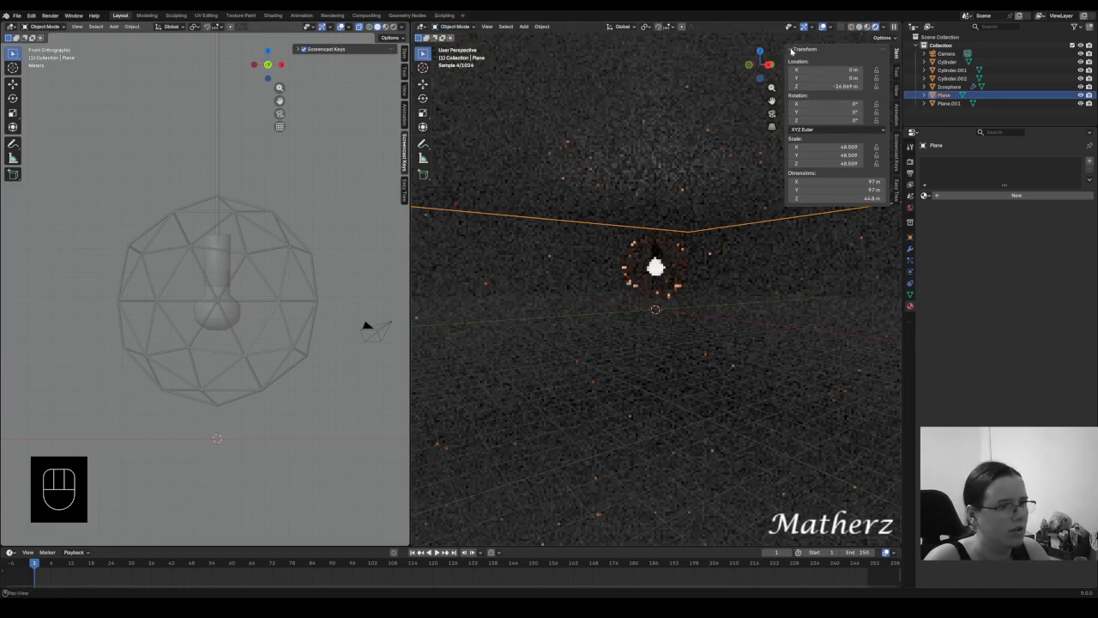
pyautogui.click(791, 49)
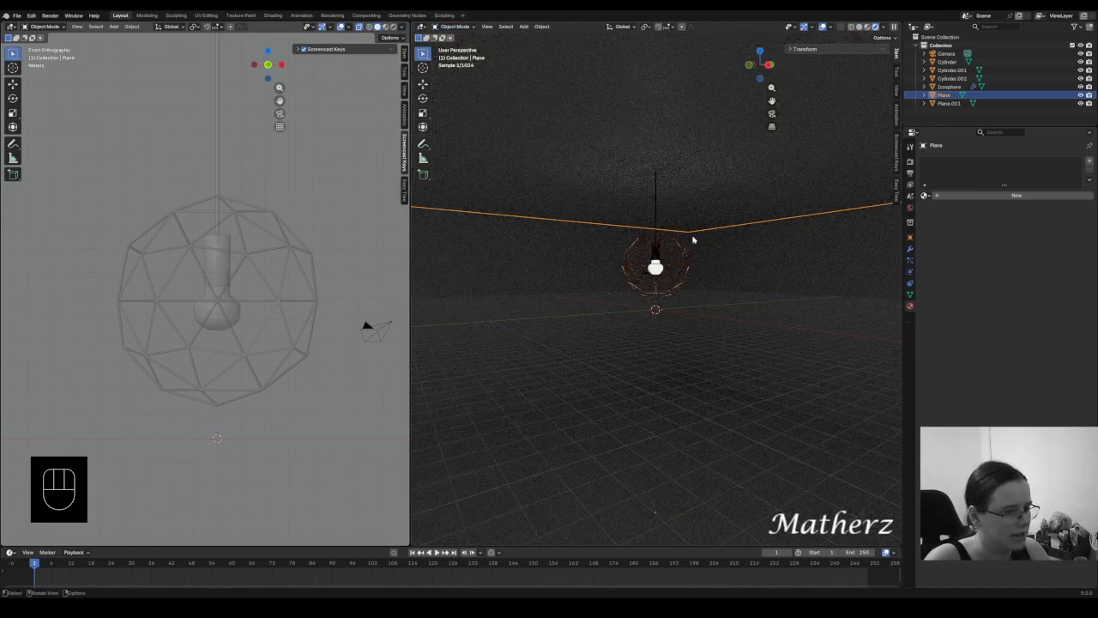
# Set the bulb's emission strength to 117.9, then select the plane forming the floor and walls.
pyautogui.click(658, 272)
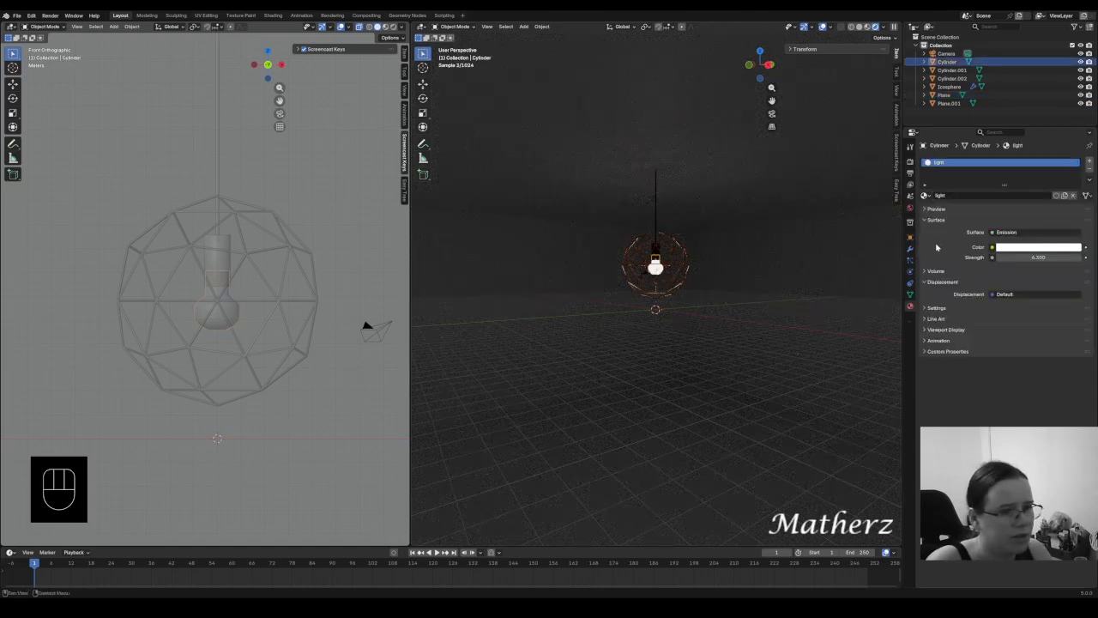
pyautogui.moveTo(1028, 257); pyautogui.dragTo(1081, 257)
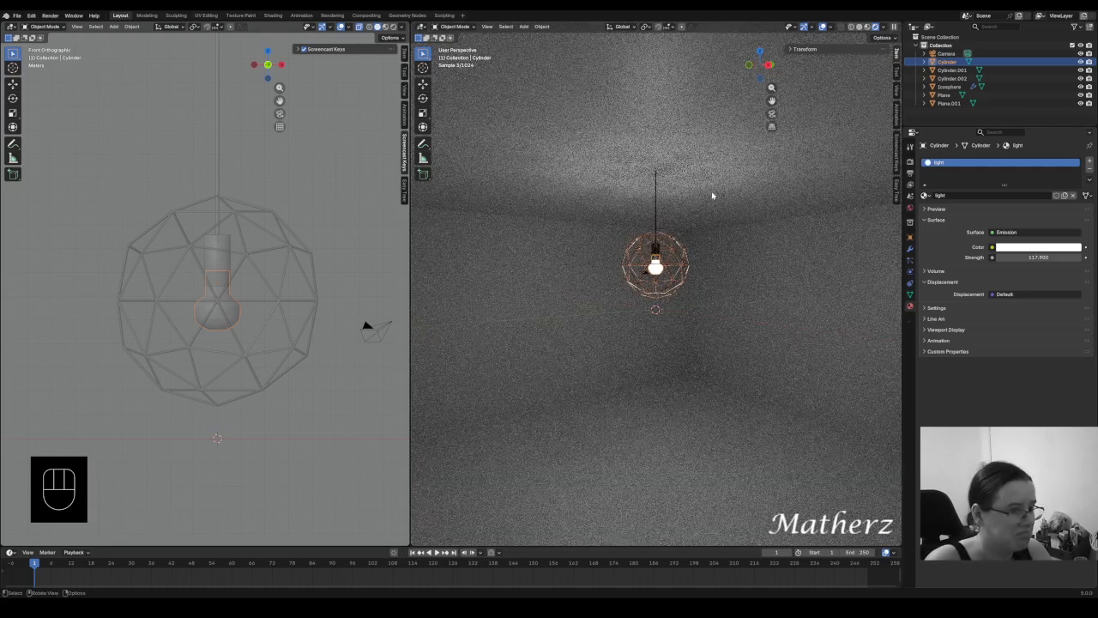
pyautogui.click(296, 192)
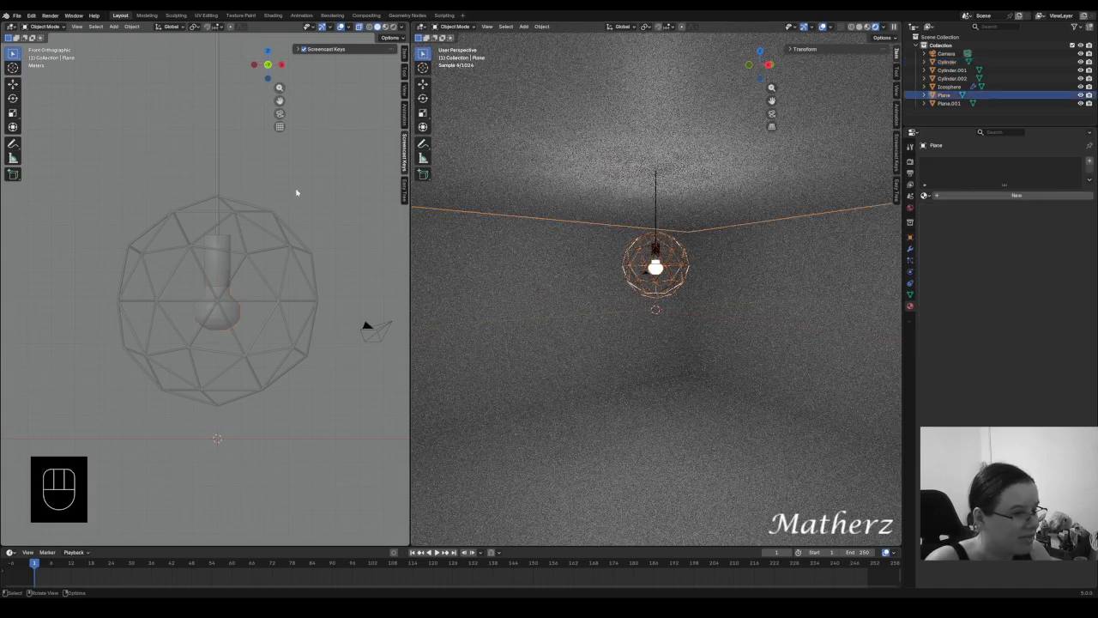